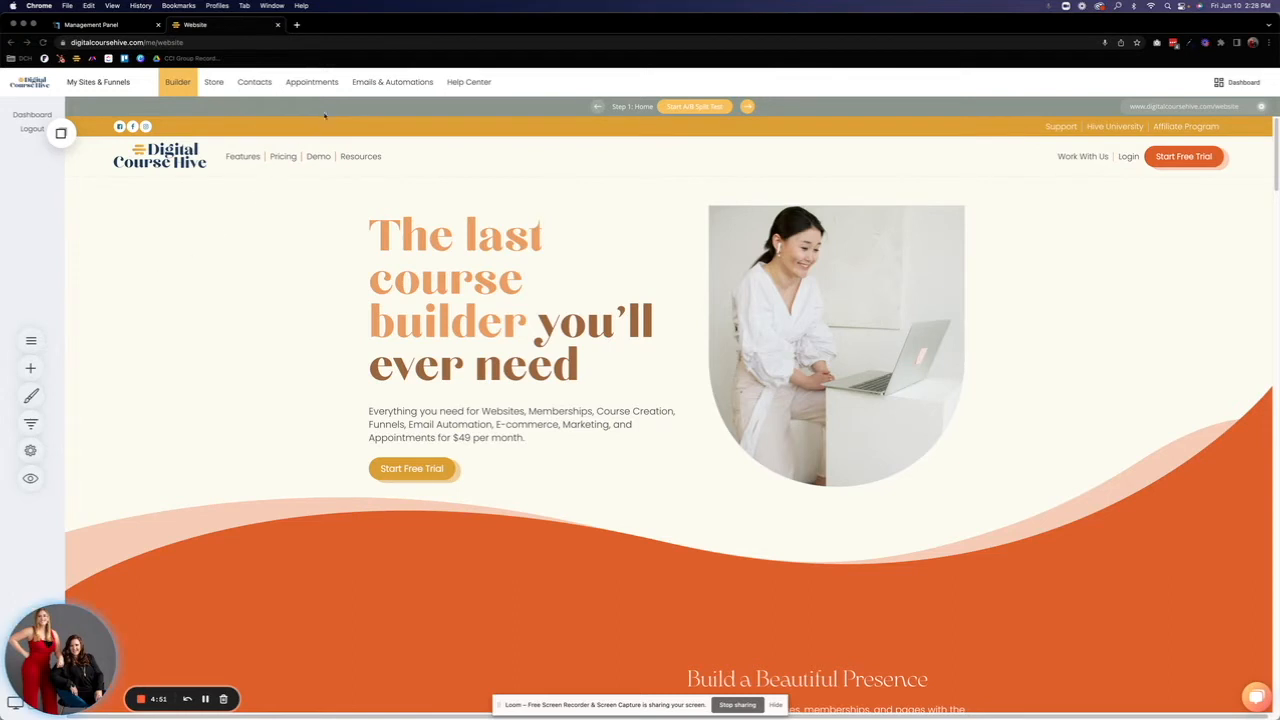
Step: Look over the existing booking events under Appointments and return to the website builder
left_click(325, 85)
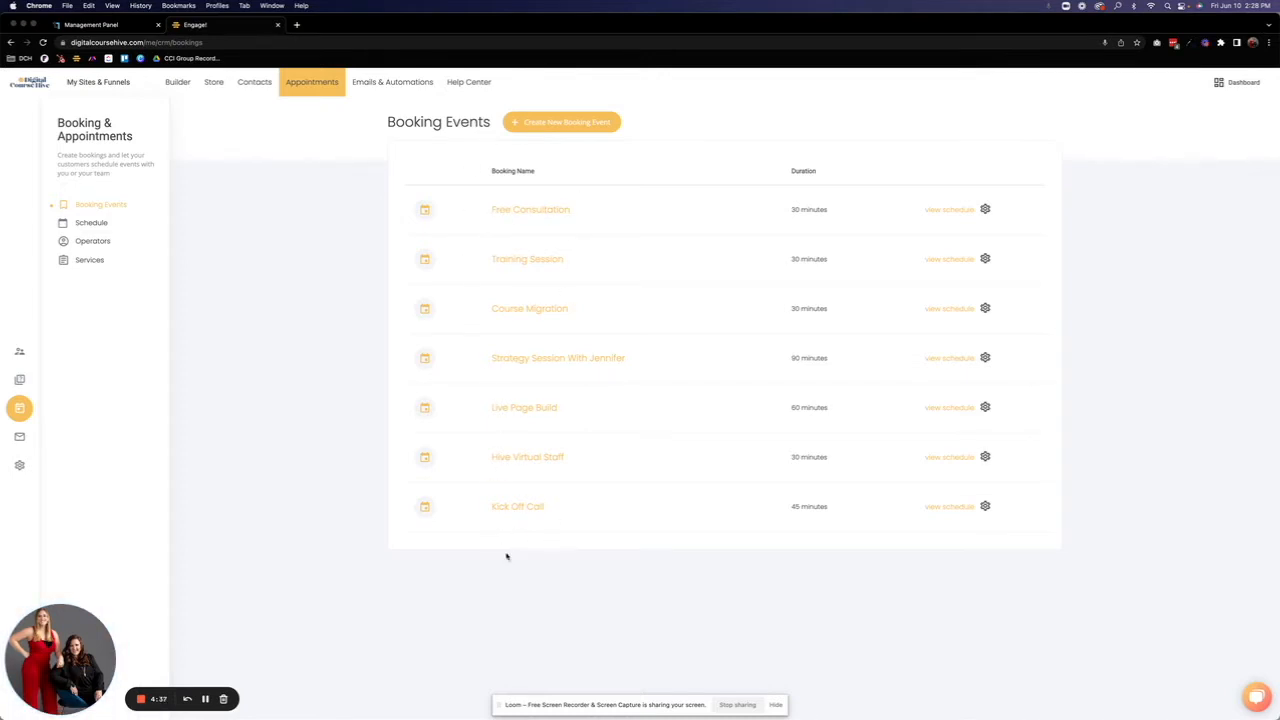
left_click(178, 84)
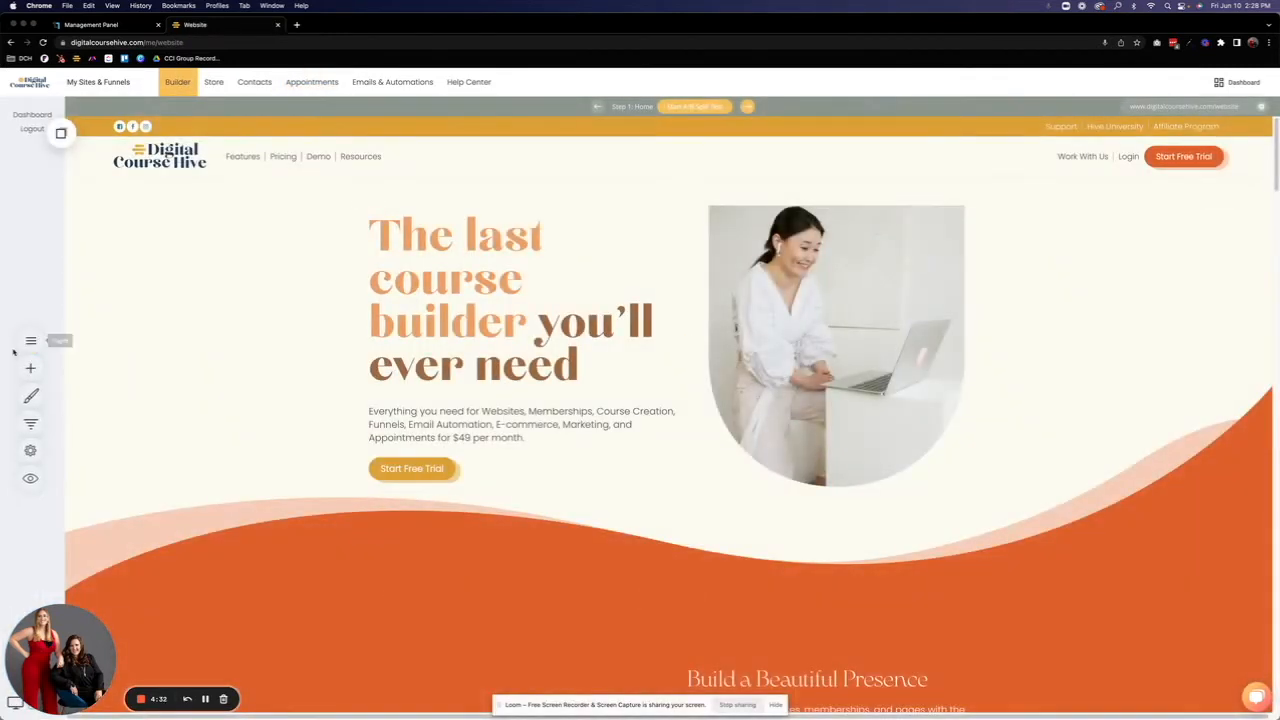
Step: Add an empty page named Test Schedule to the website
left_click(30, 341)
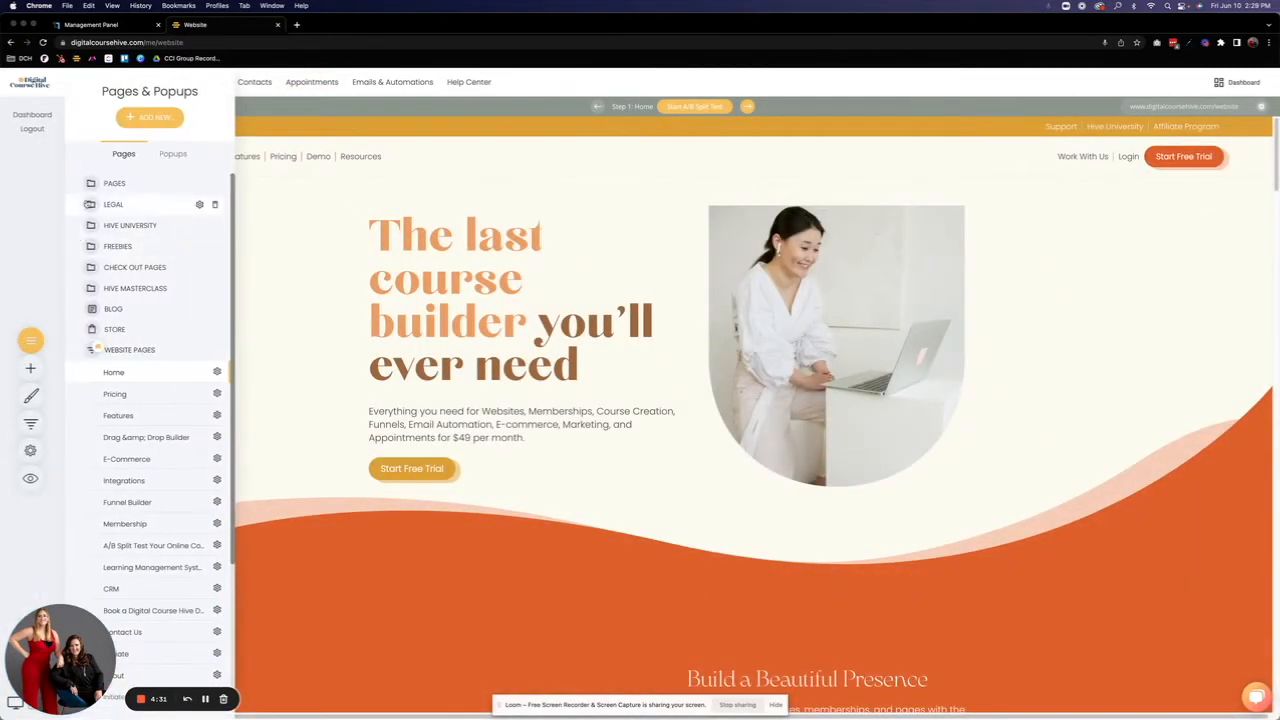
left_click(130, 120)
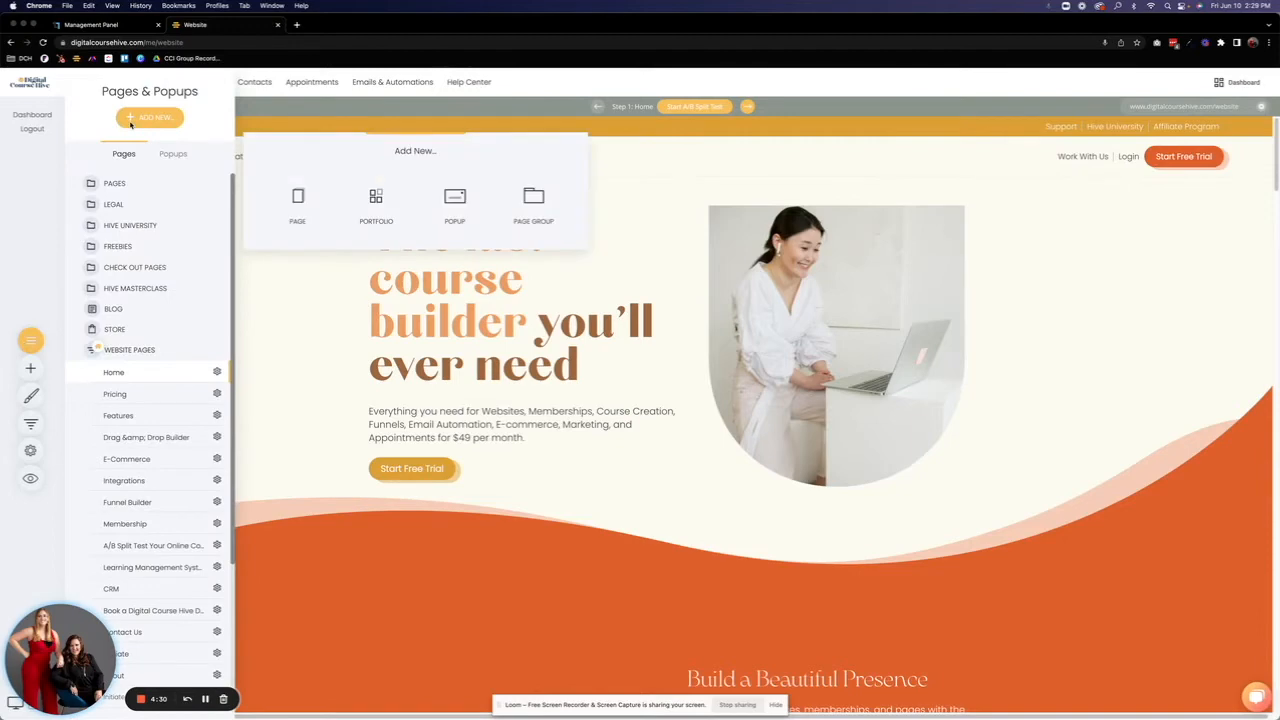
left_click(286, 198)
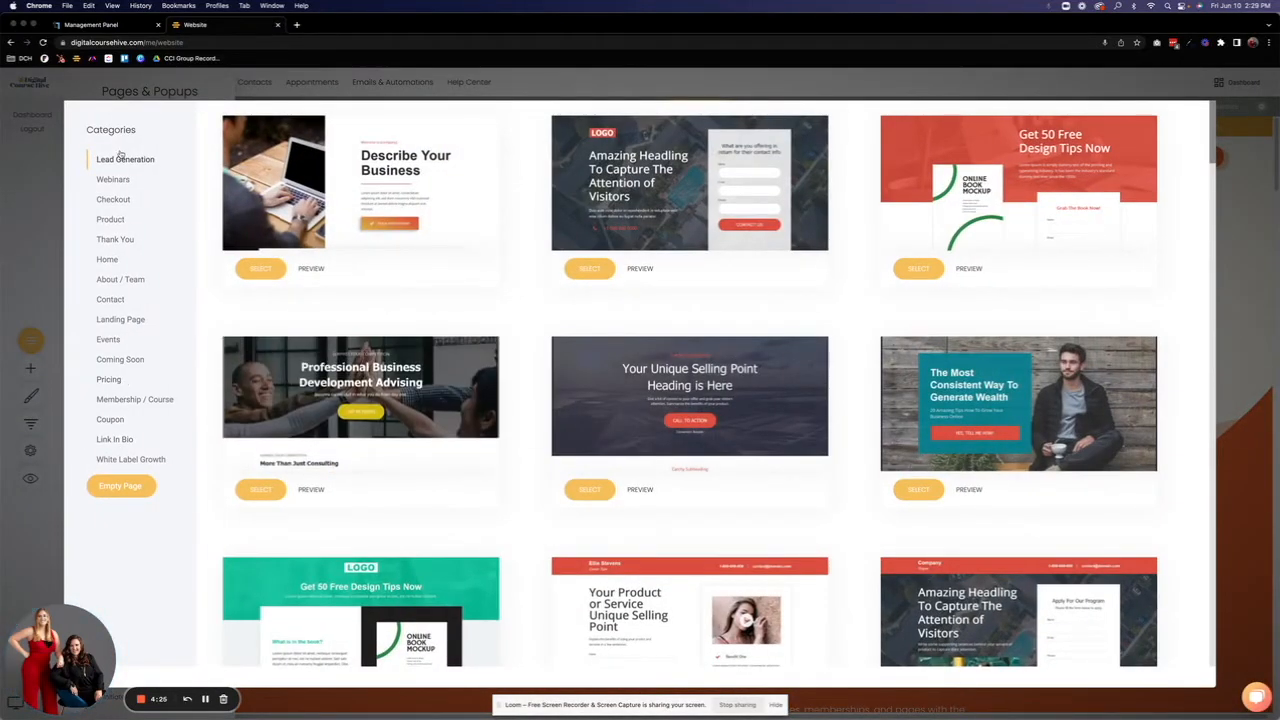
left_click(112, 487)
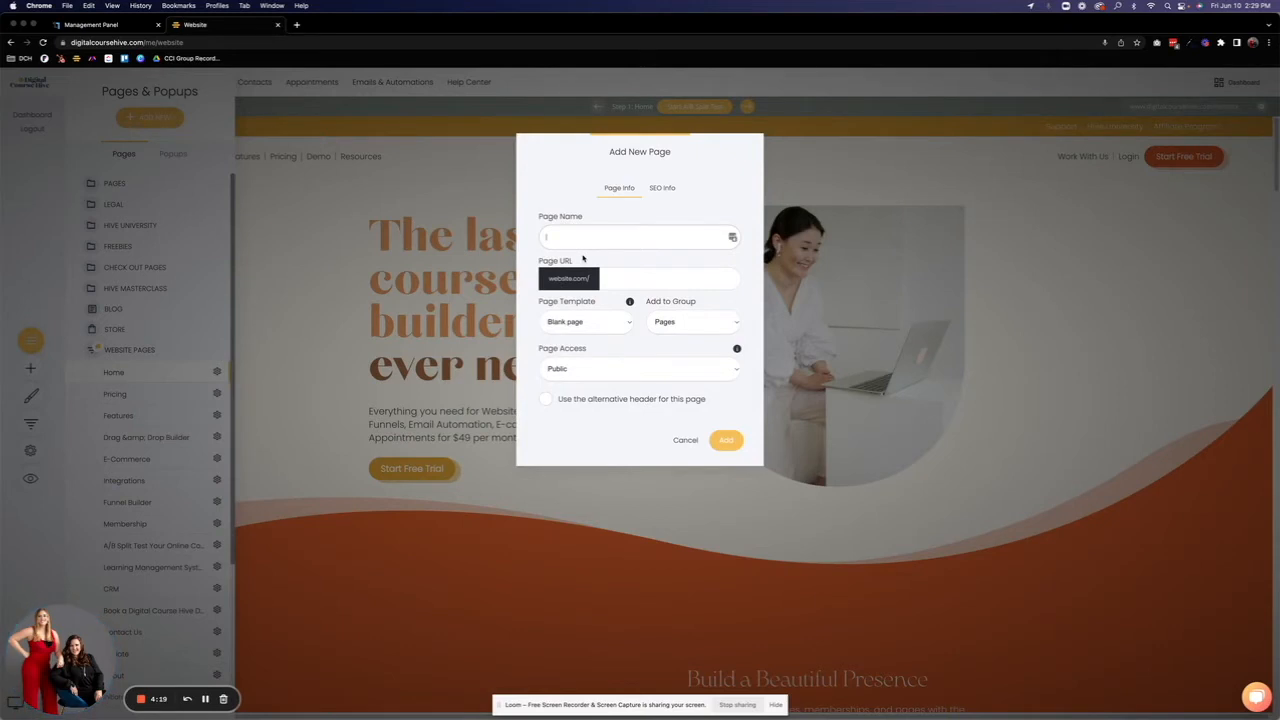
type("Test Schedule")
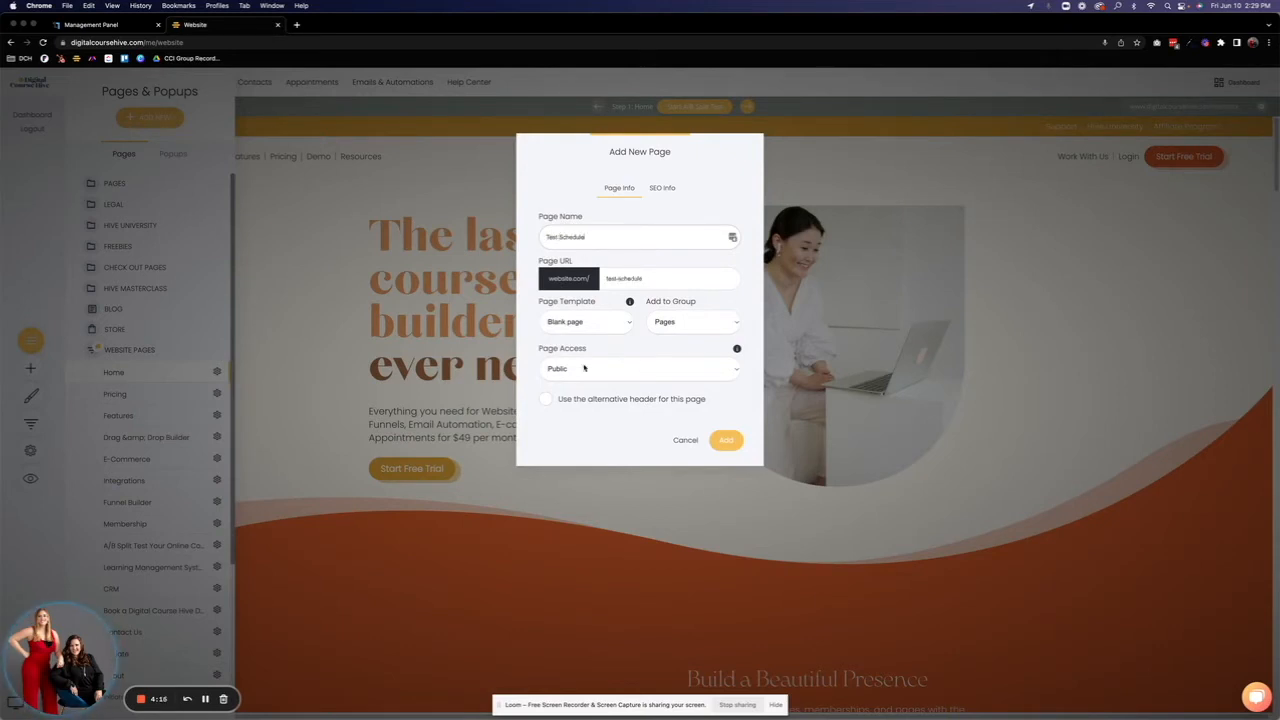
left_click(738, 447)
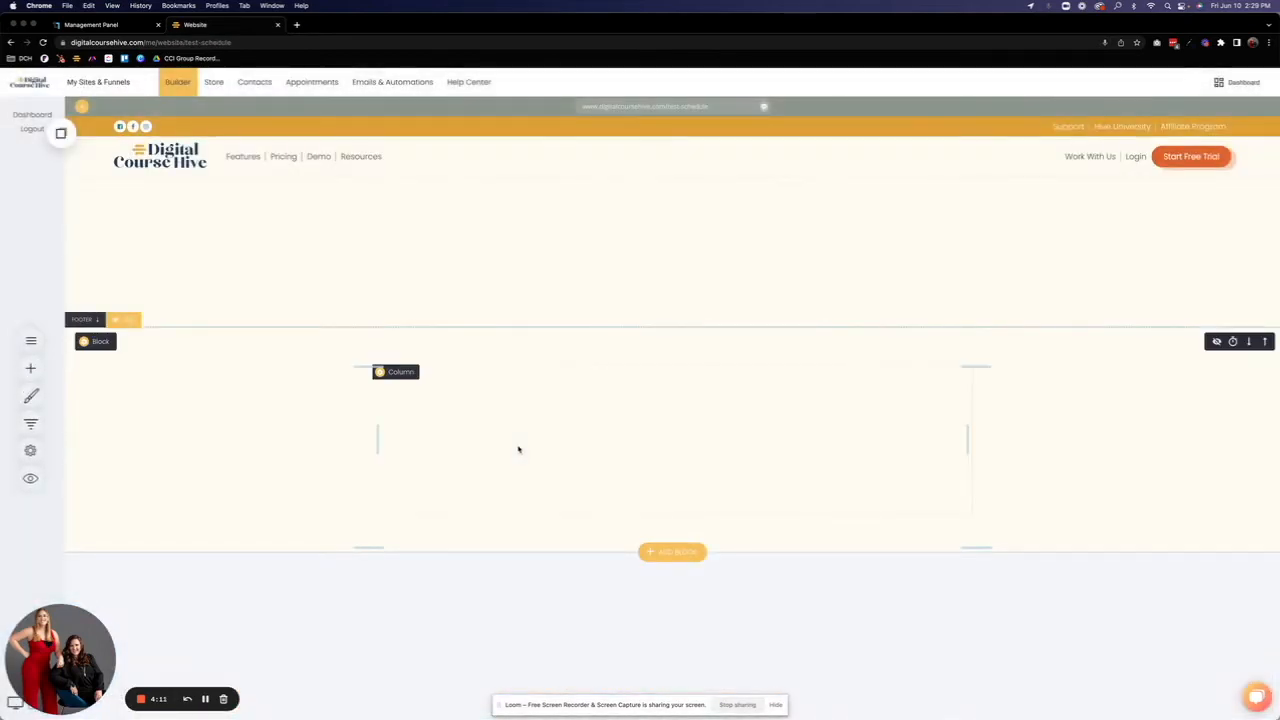
Step: Hide the footer on the new page and place a Booking widget in its empty block
left_click(114, 325)
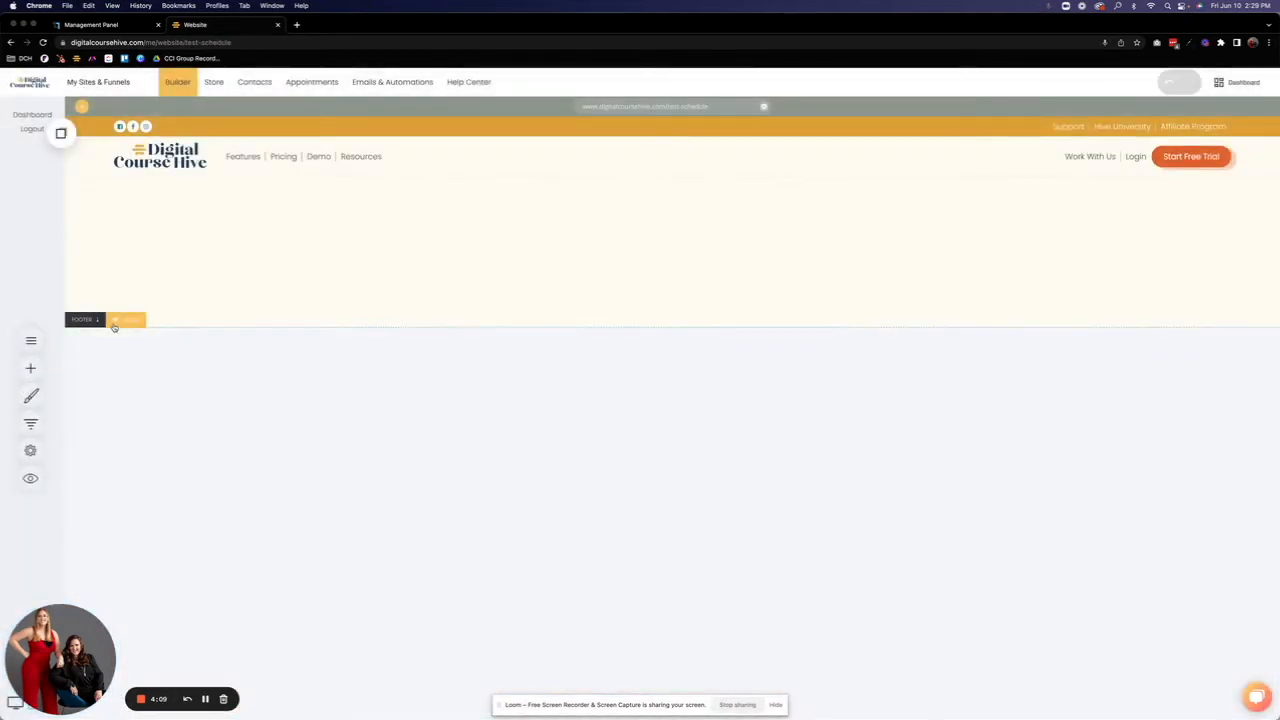
left_click(29, 370)
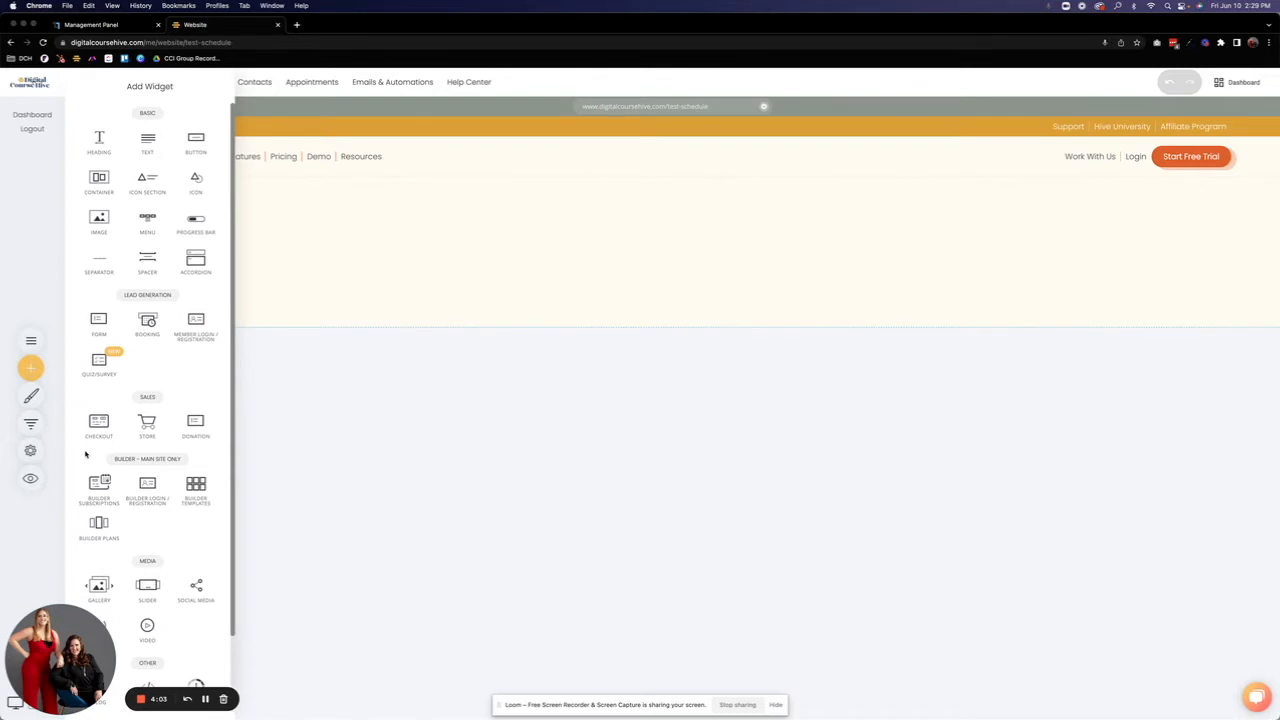
left_click_drag(147, 322, 675, 225)
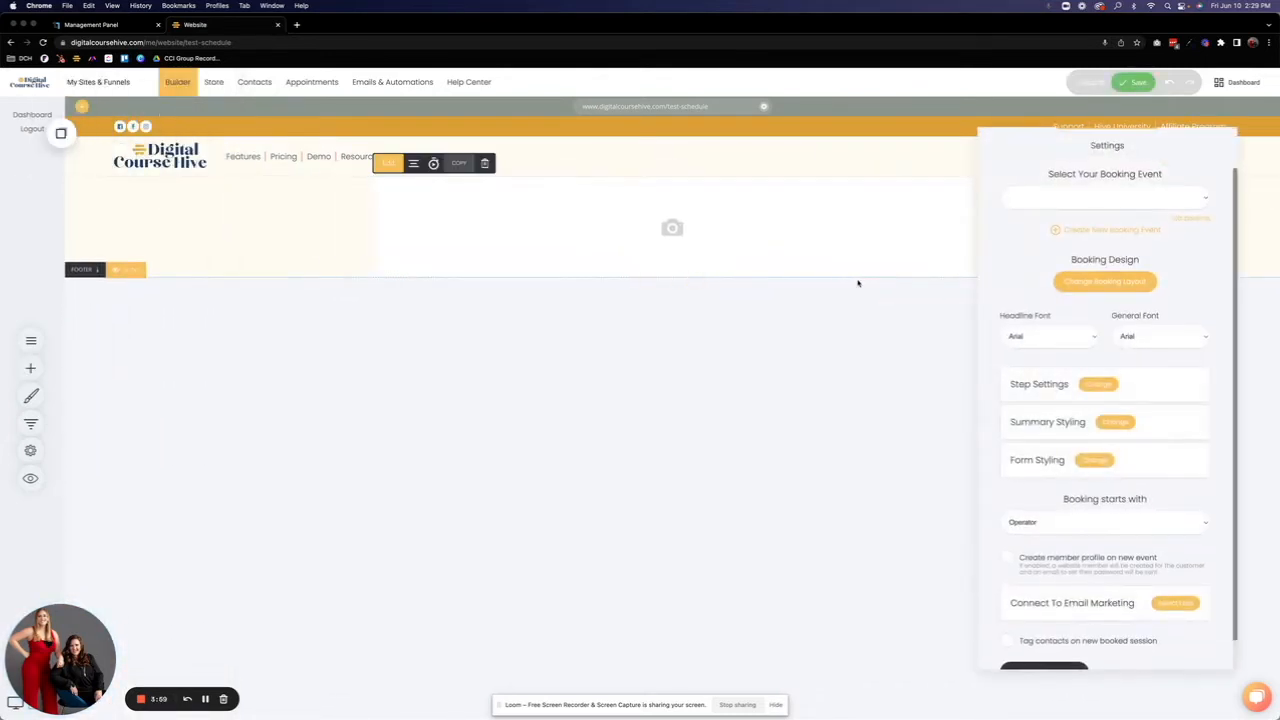
Step: Set the booking widget's event to Kick Off Call
left_click_drag(1050, 173, 1163, 174)
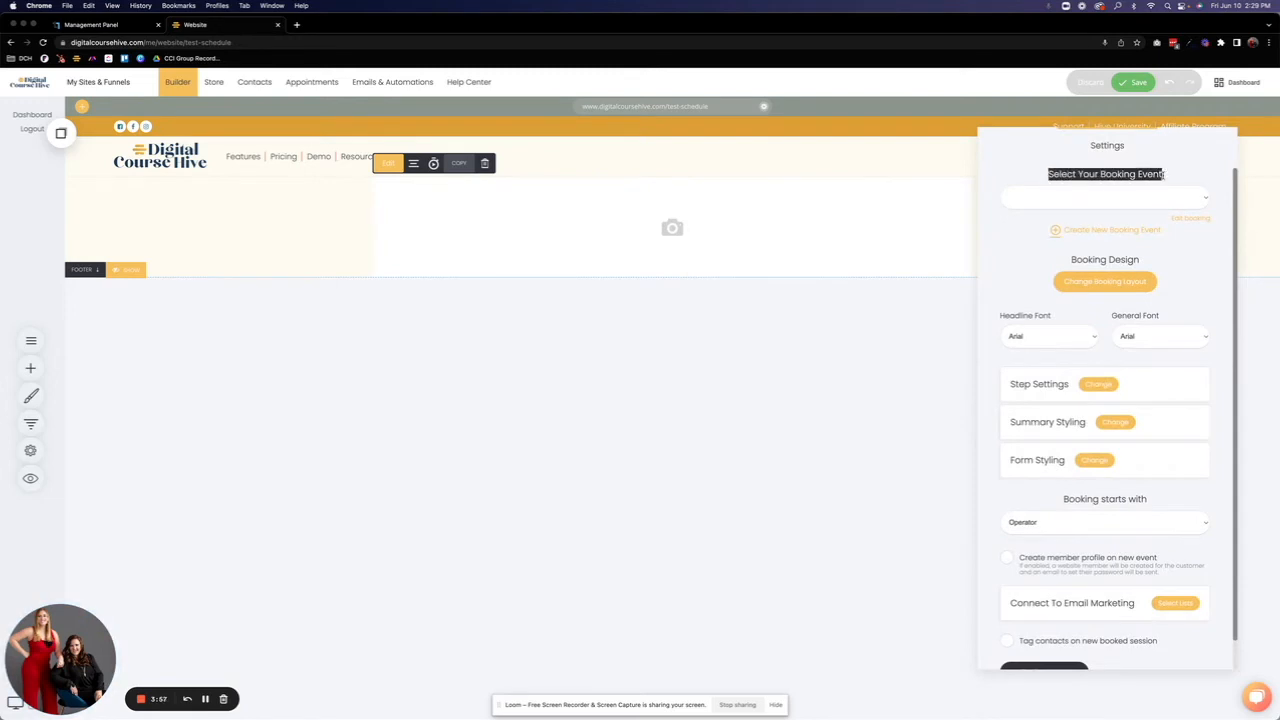
left_click(1140, 200)
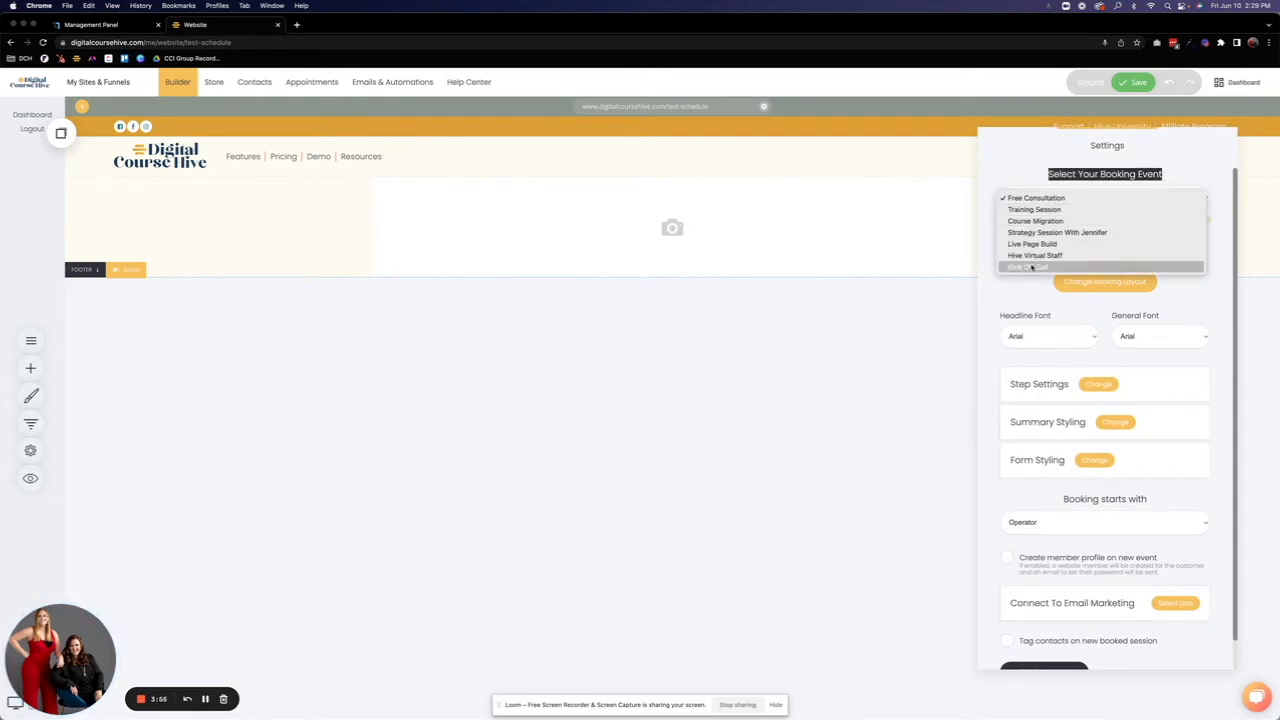
left_click(1032, 267)
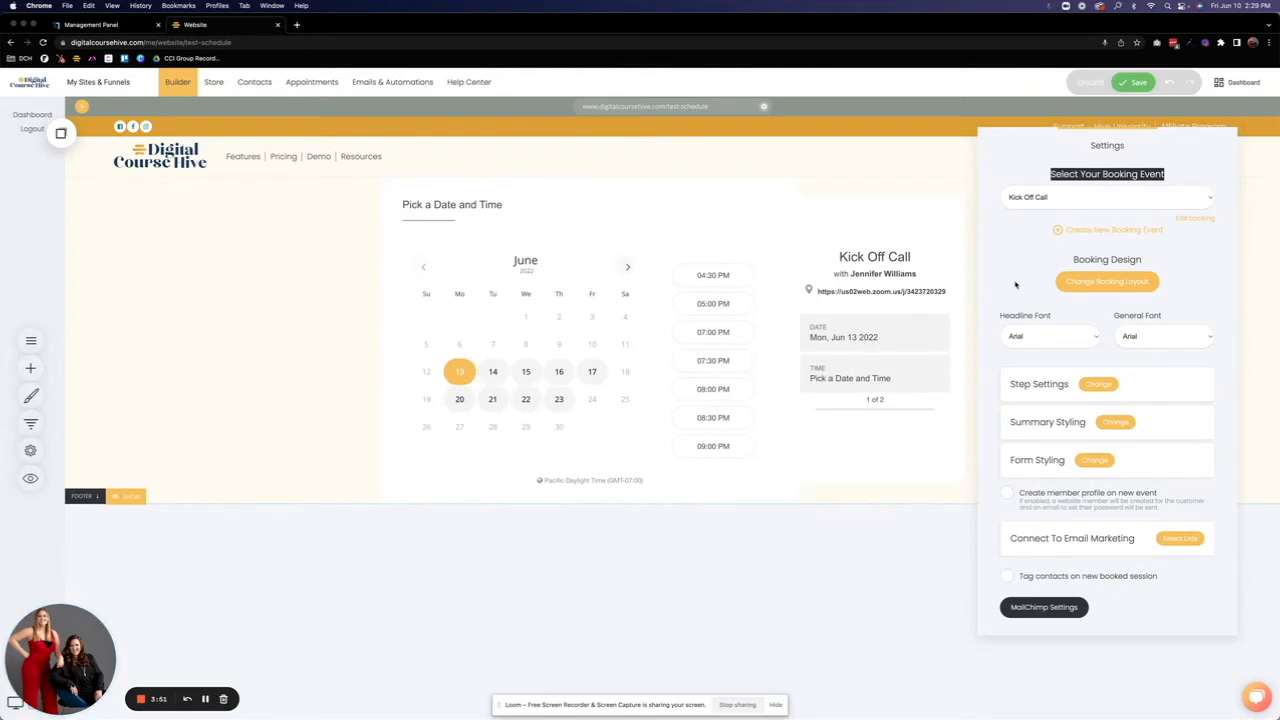
Step: Change the booking layout to the design with the event summary to the left of the calendar
left_click(1097, 283)
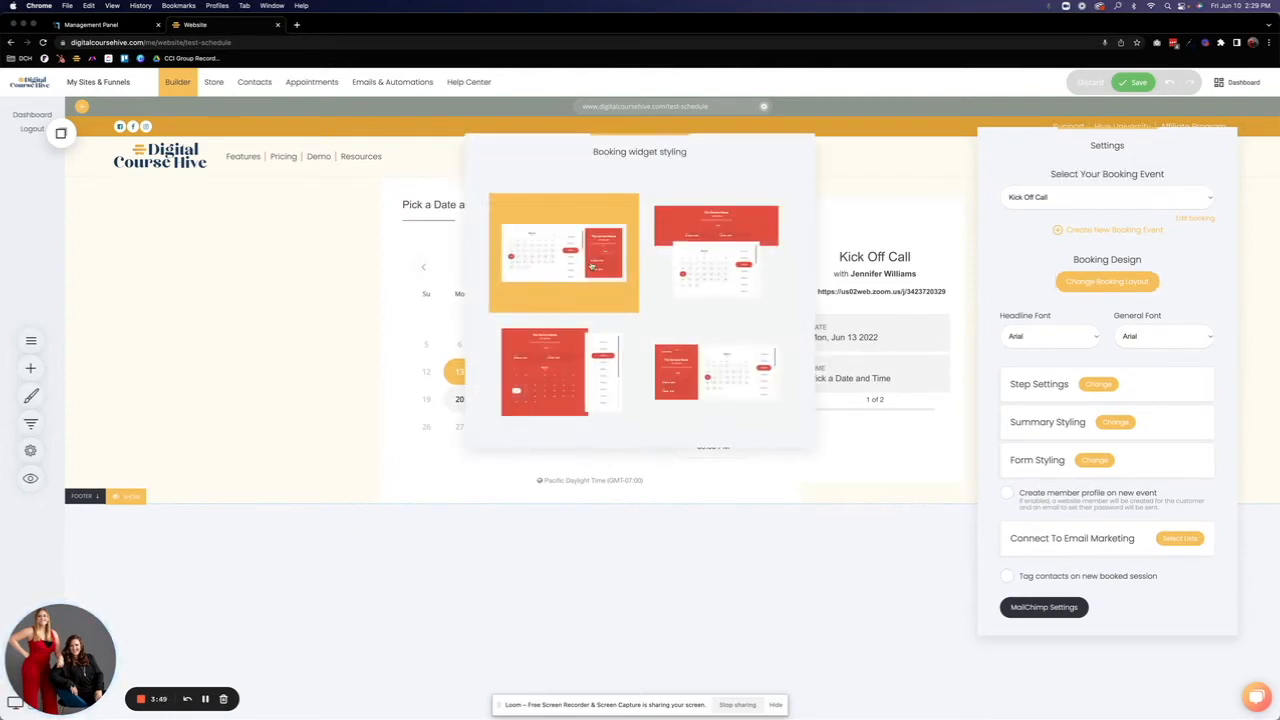
left_click(701, 303)
left_click(1080, 286)
left_click(666, 410)
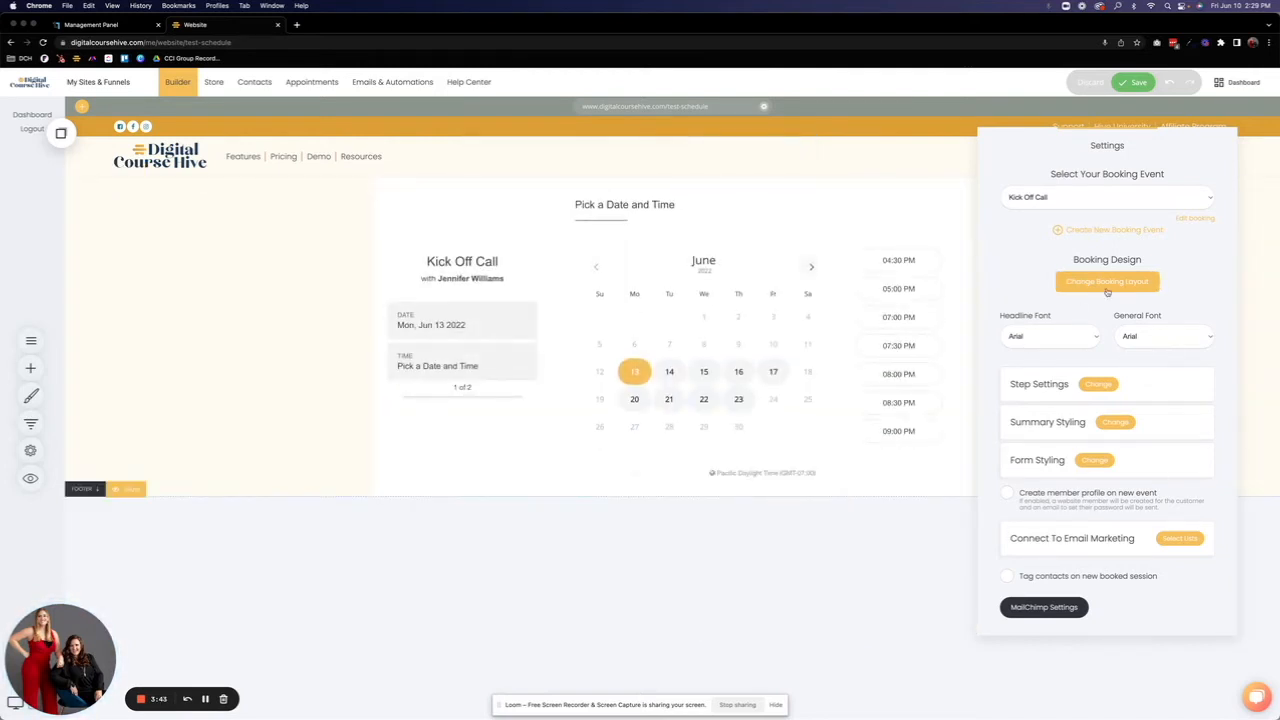
Step: Set the booking widget's headline font to Arsenica and general font to Poppins, and look over its step settings
left_click(1027, 334)
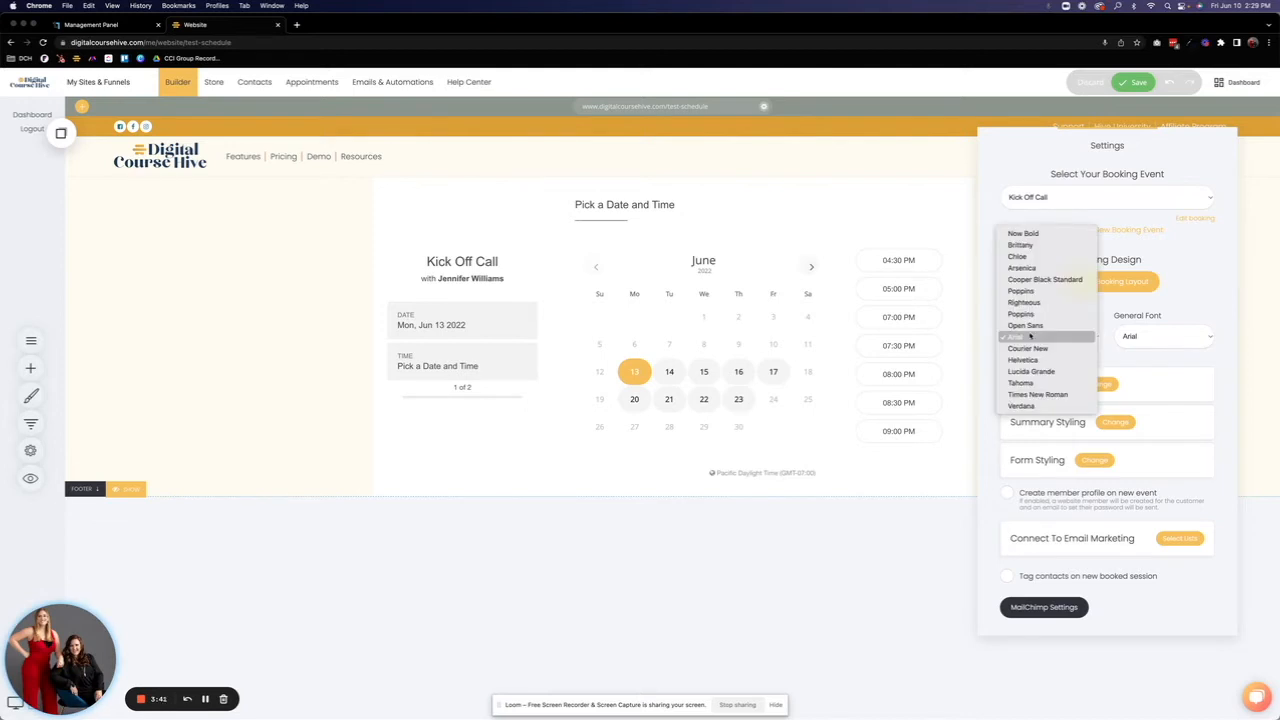
left_click(1022, 268)
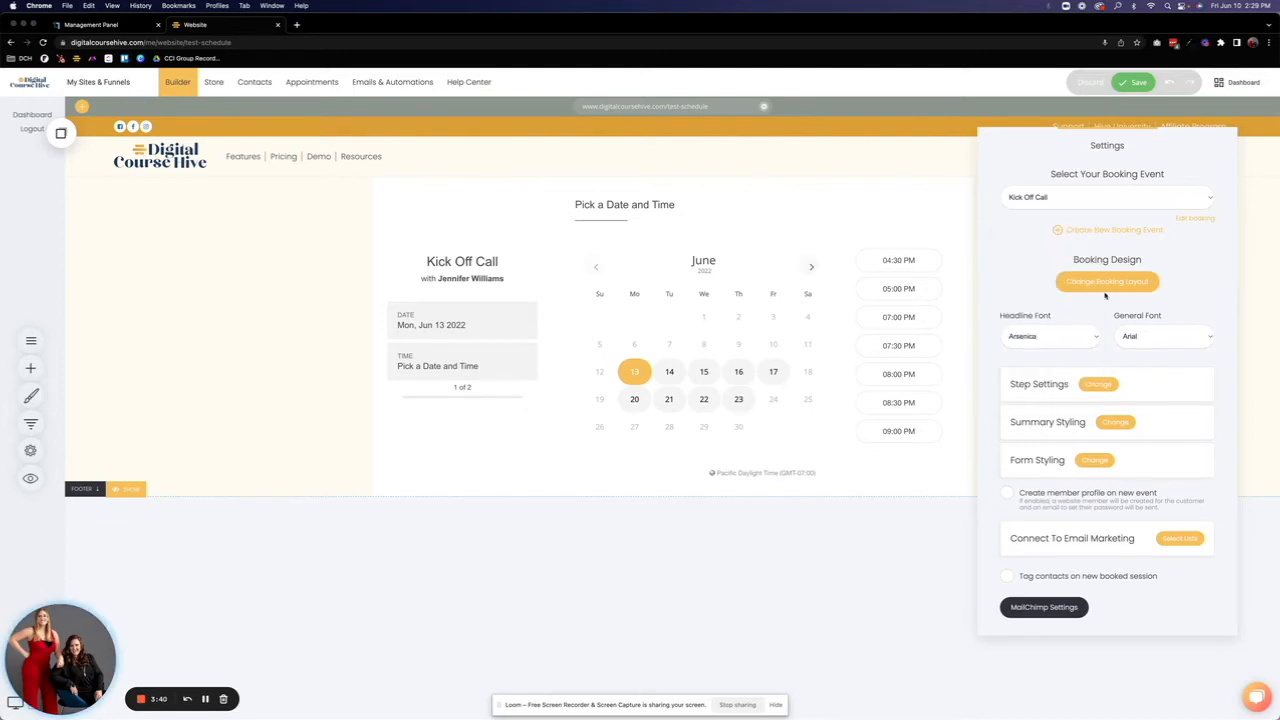
left_click(1156, 337)
left_click(1146, 291)
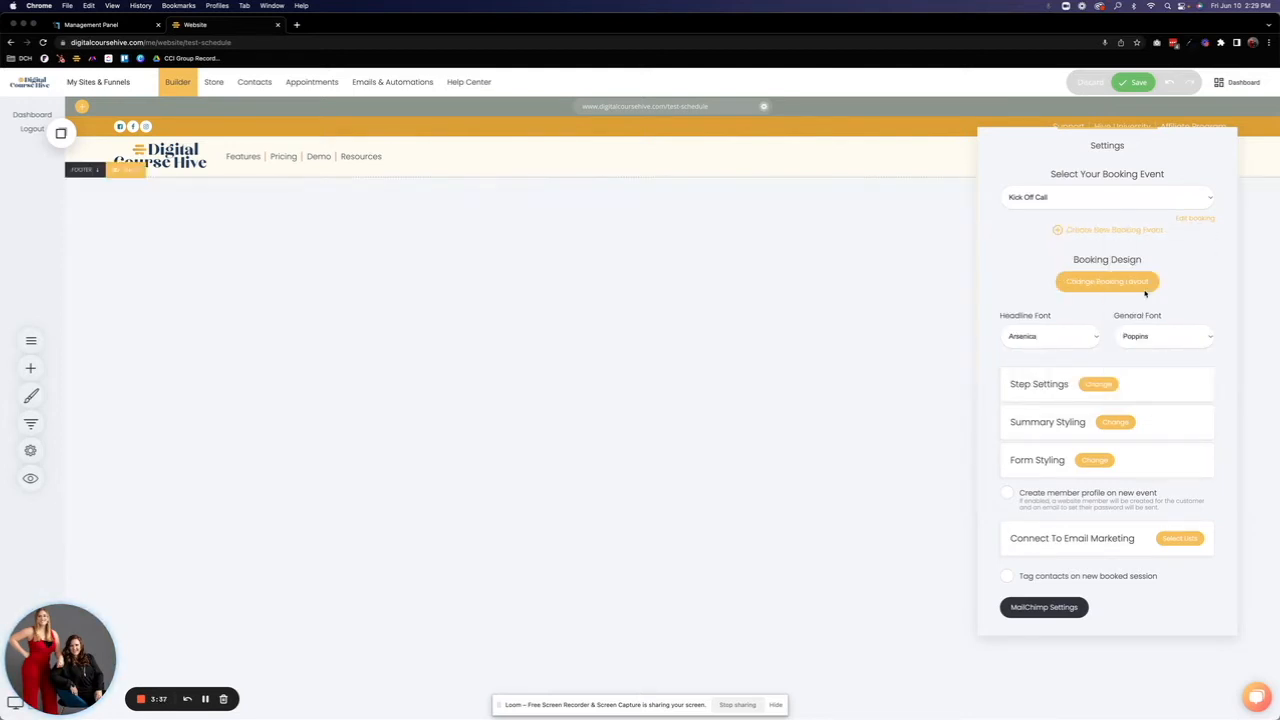
left_click(1030, 384)
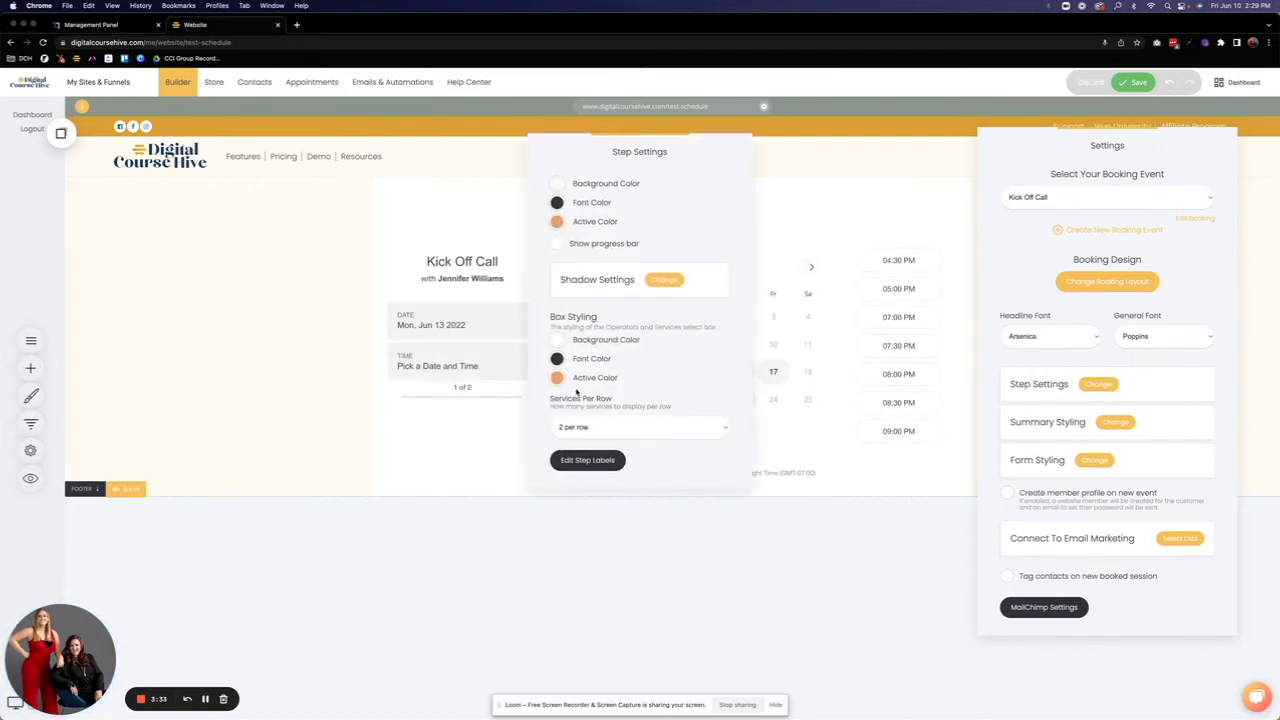
left_click(1047, 472)
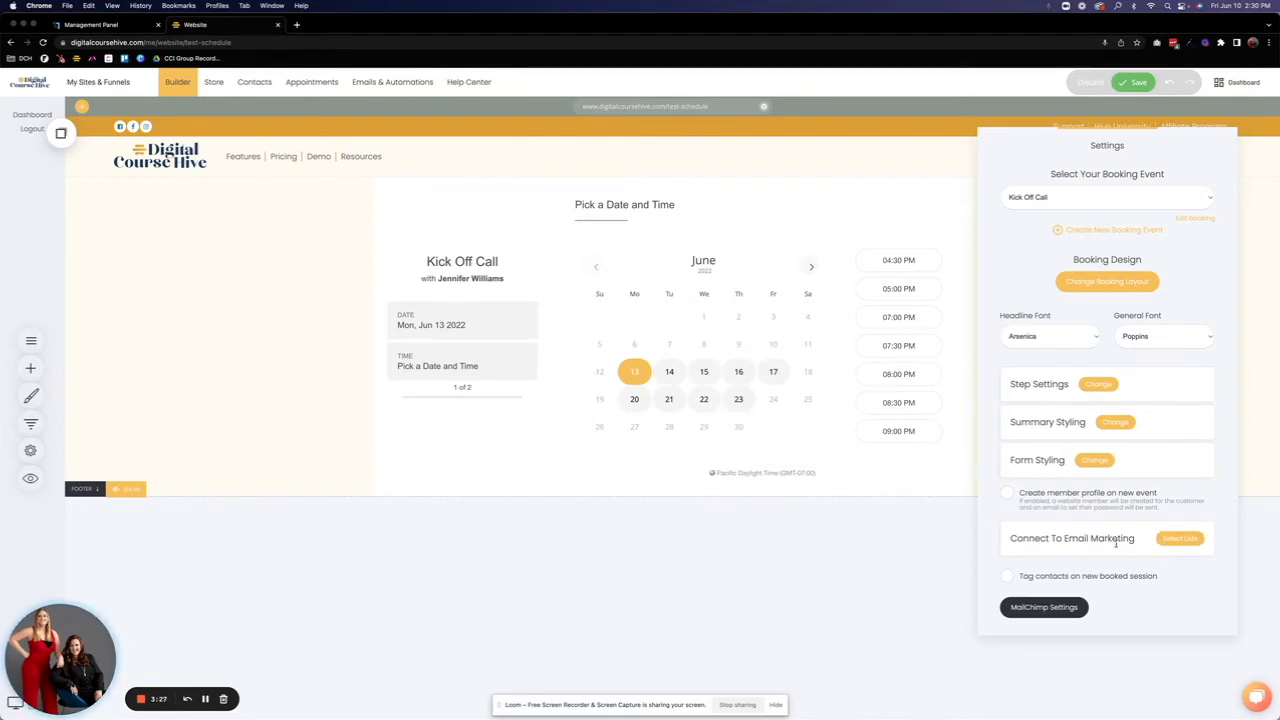
left_click(232, 391)
Step: Add a Heading widget above the booking calendar and a Text widget between the heading and the calendar
left_click(30, 368)
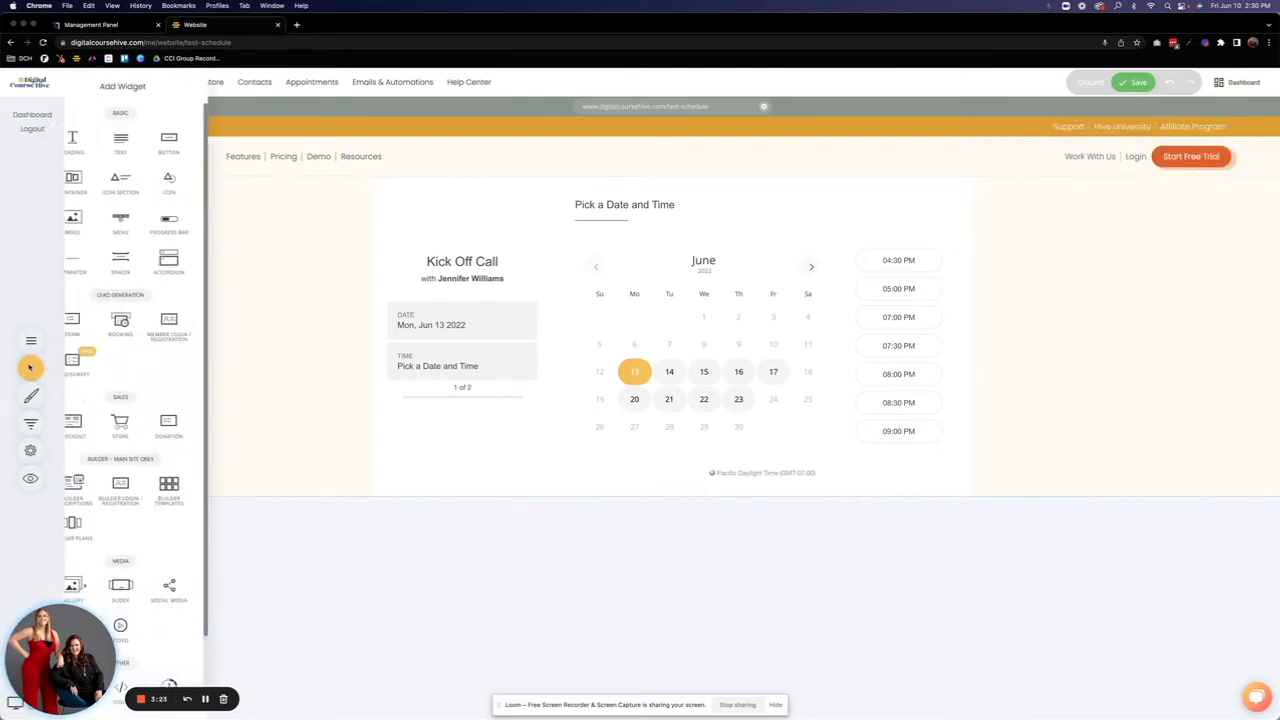
left_click_drag(98, 143, 697, 188)
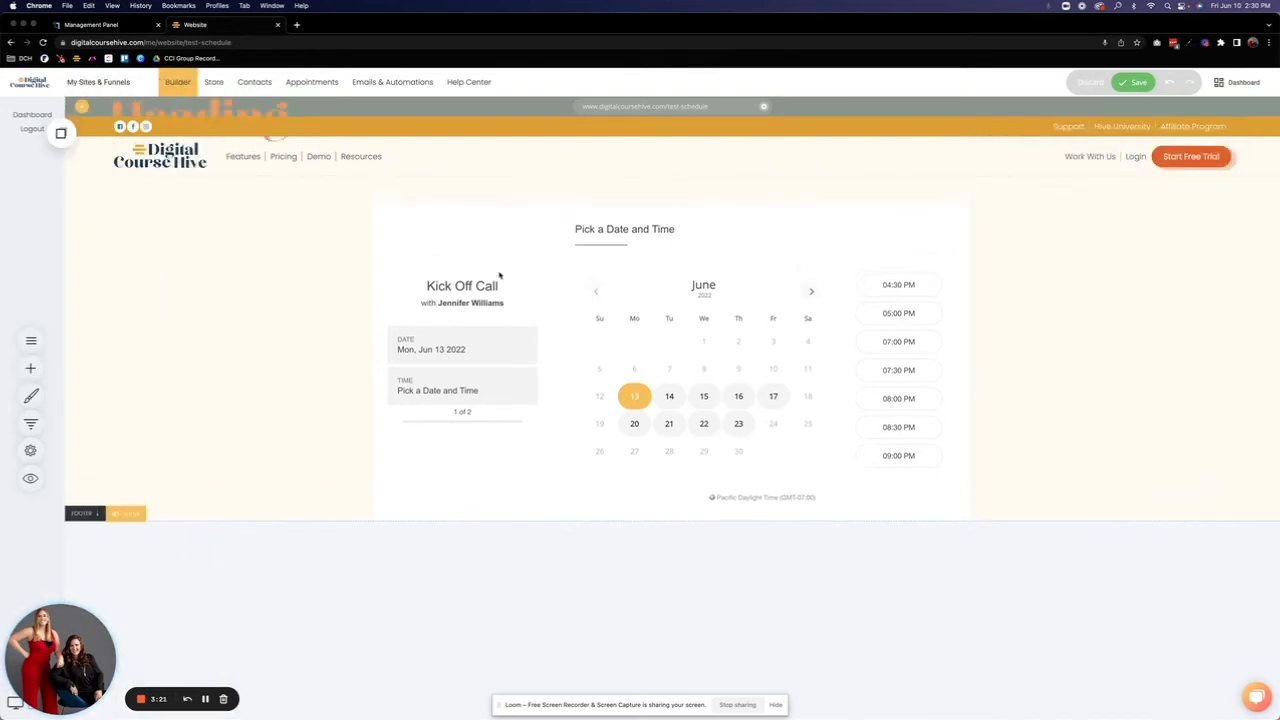
left_click(31, 340)
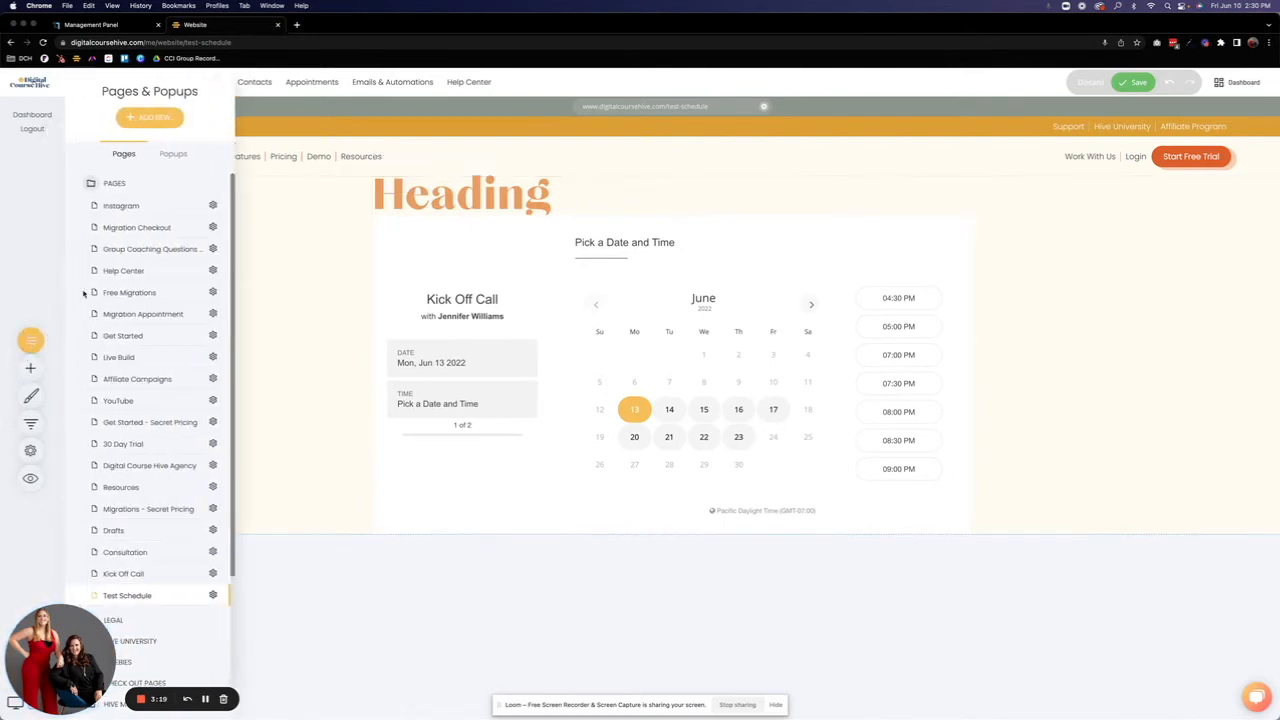
left_click(31, 340)
left_click(30, 368)
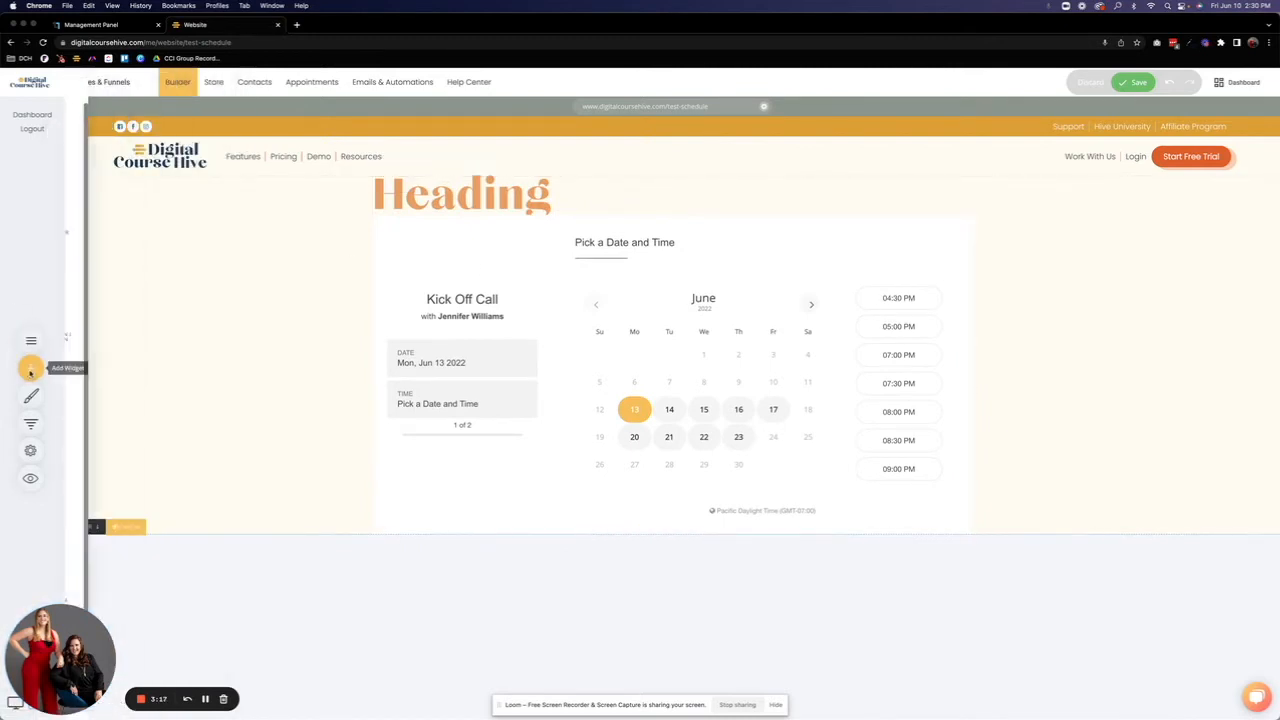
left_click_drag(138, 147, 565, 213)
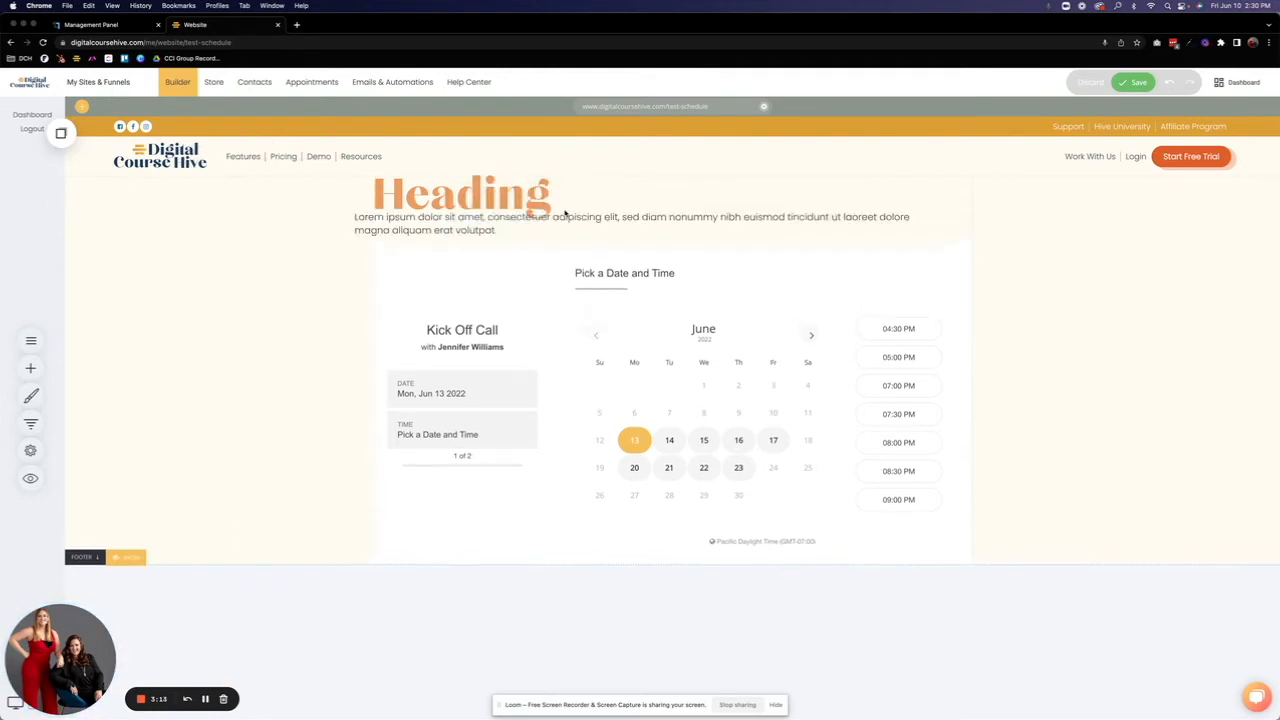
left_click(398, 187)
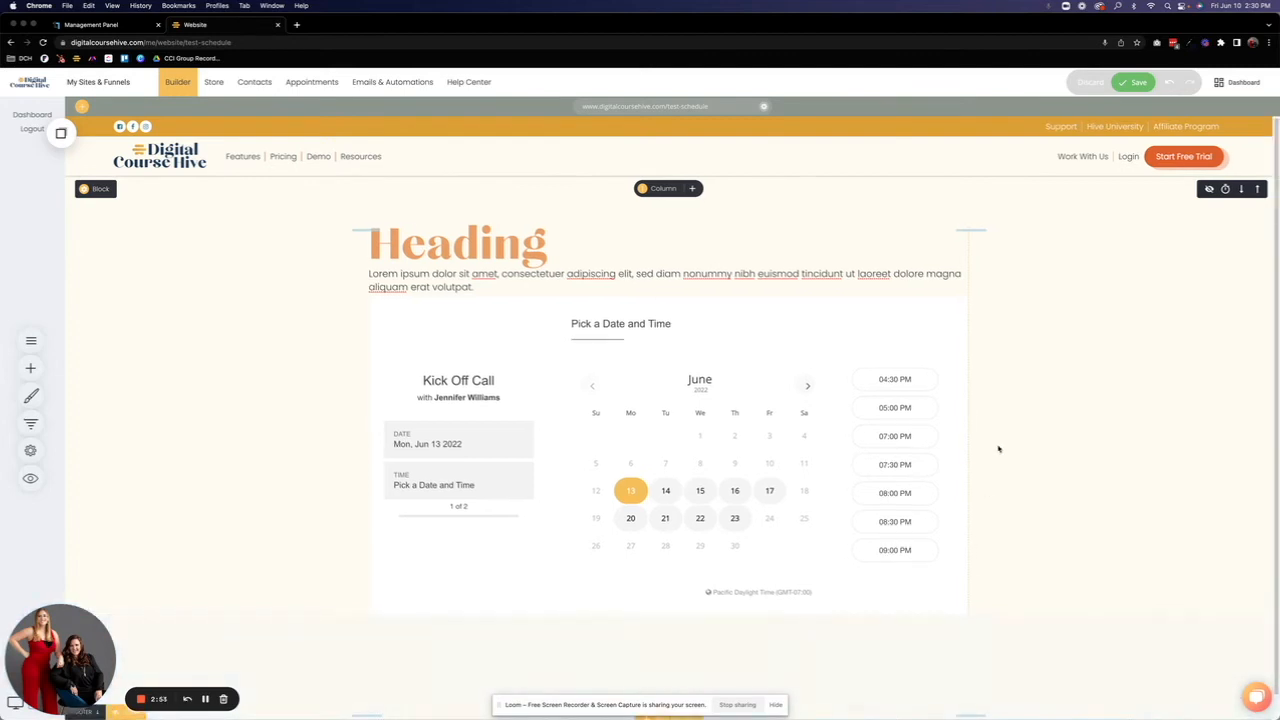
Step: Replace the placeholder heading text with "Book Your Kick-Off Call"
left_click(453, 237)
left_click_drag(548, 245, 381, 246)
type("LK")
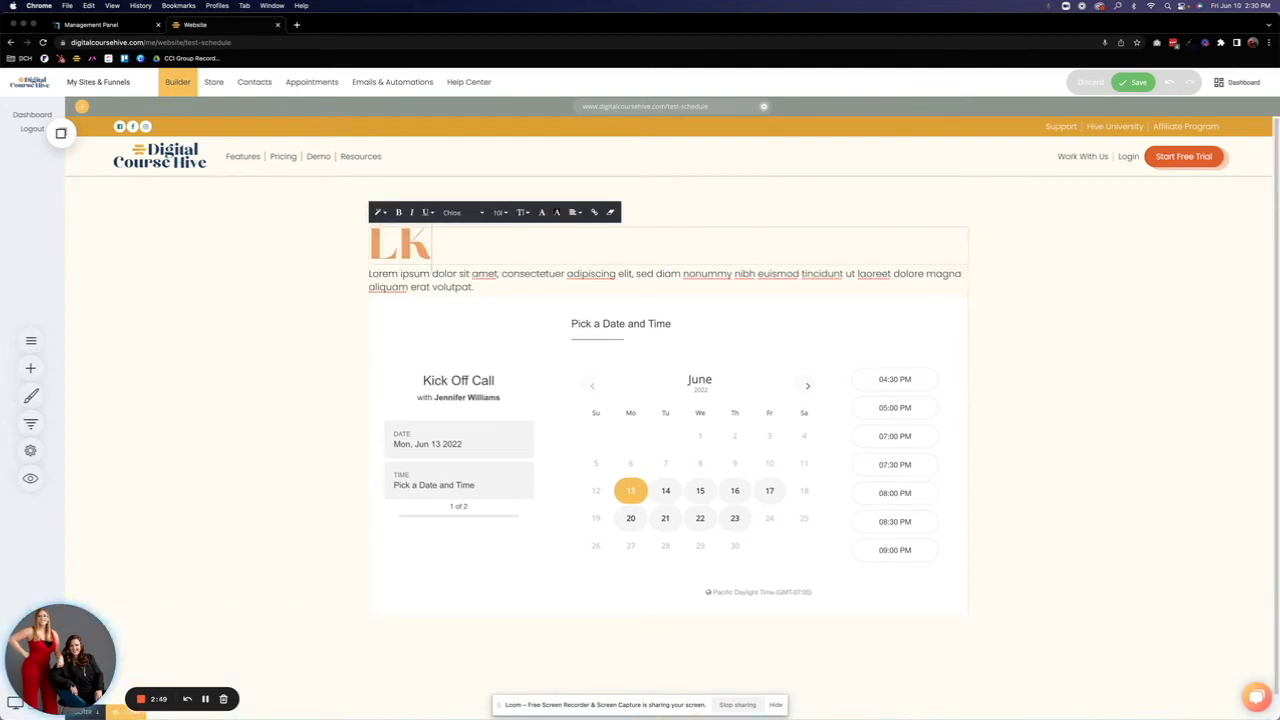
key("BackSpace")
key("BackSpace")
type("k")
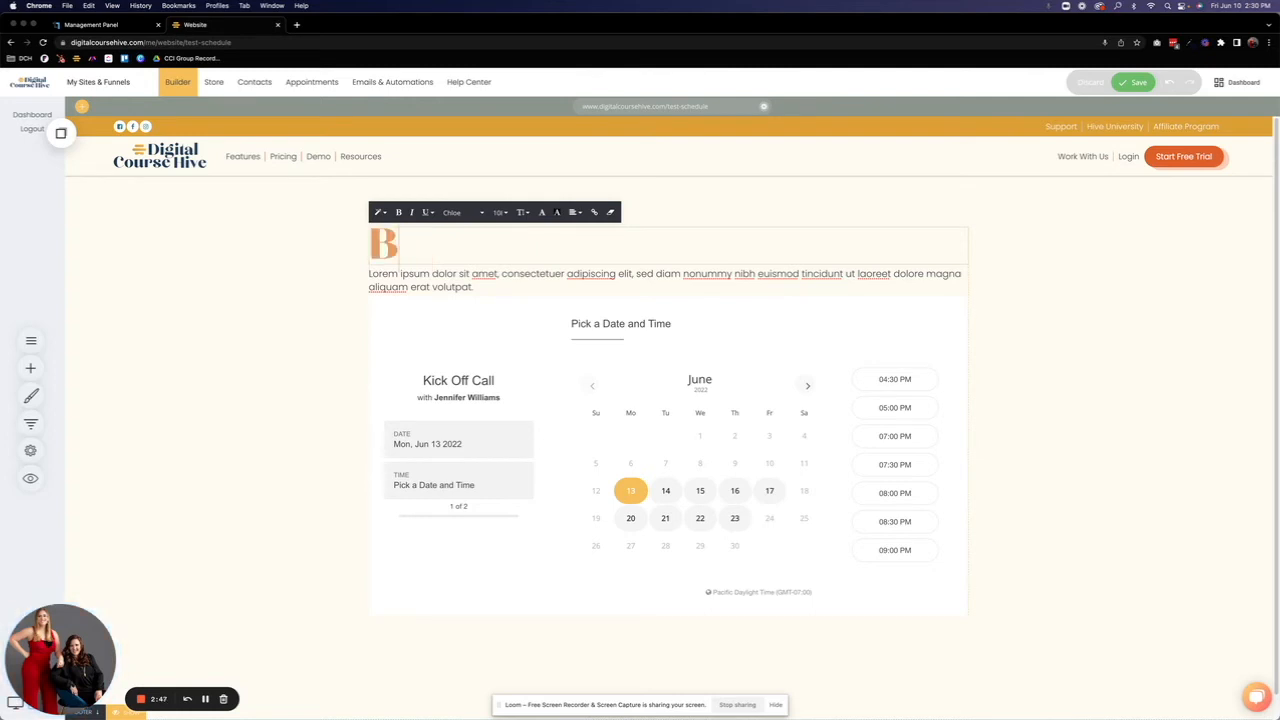
type("ook Your Kick")
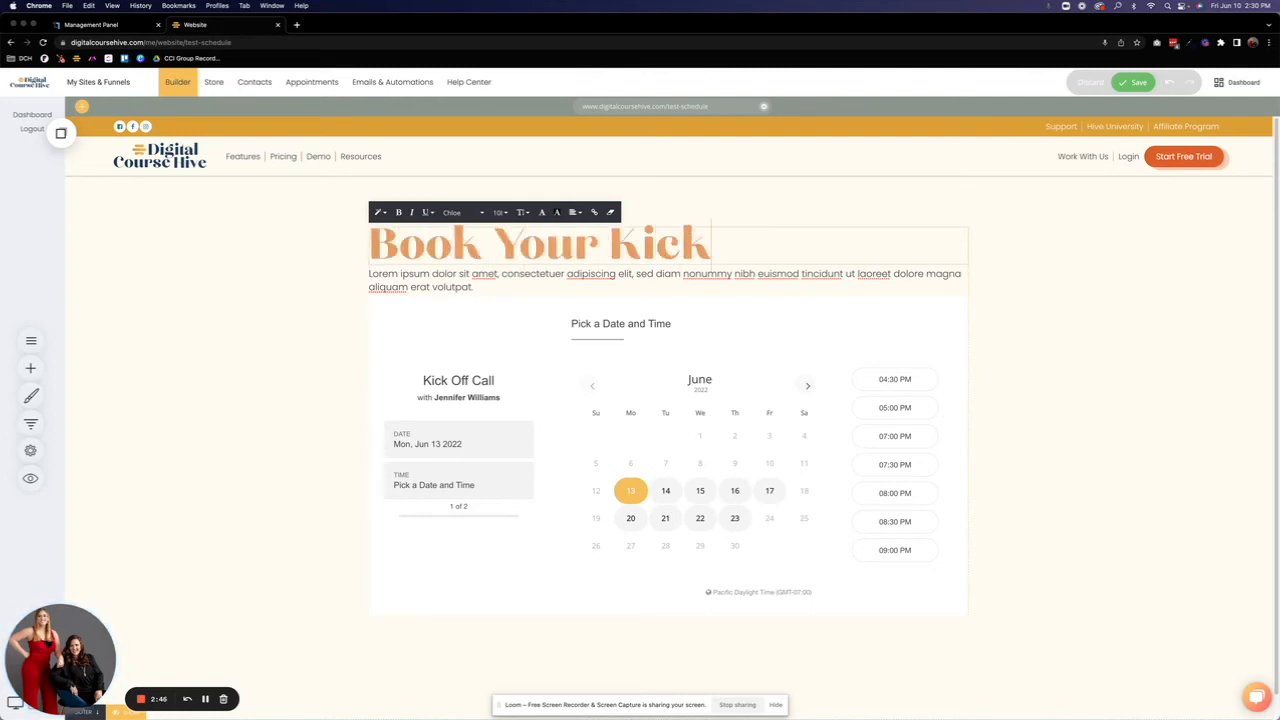
type("-Off Call")
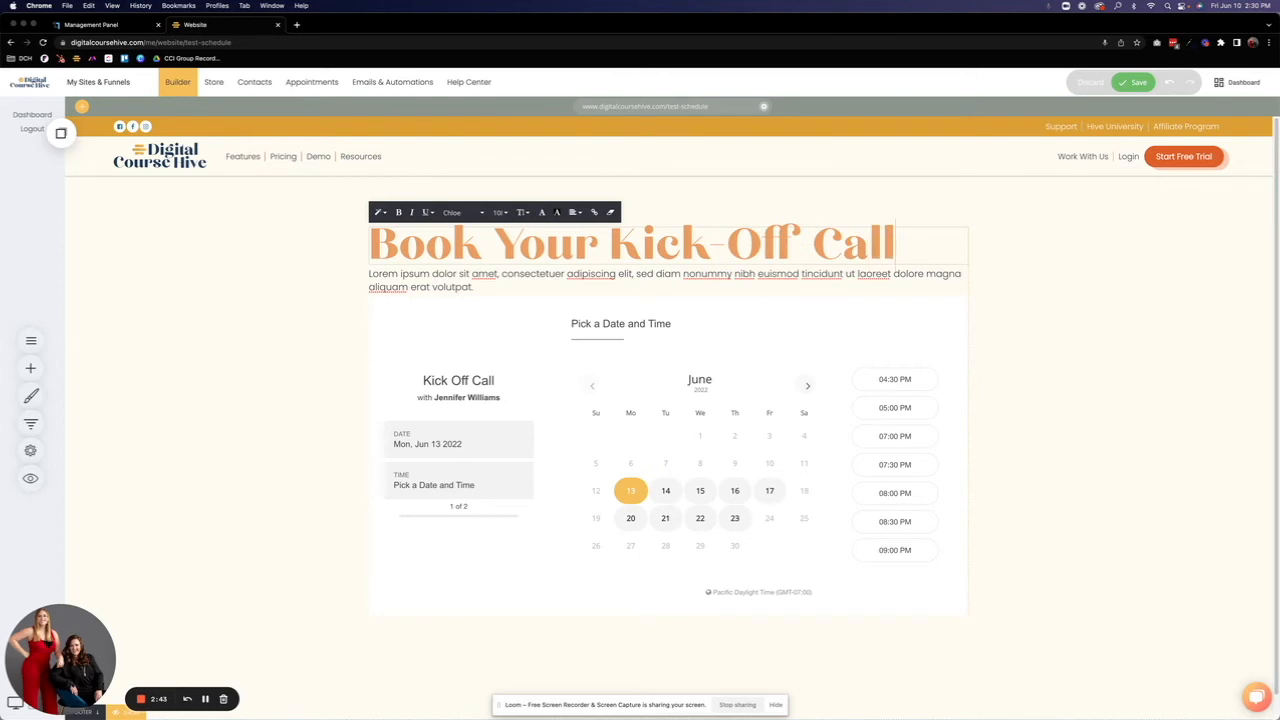
Step: Center-align the whole heading above the booking calendar
left_click(403, 247)
left_click_drag(371, 246, 900, 246)
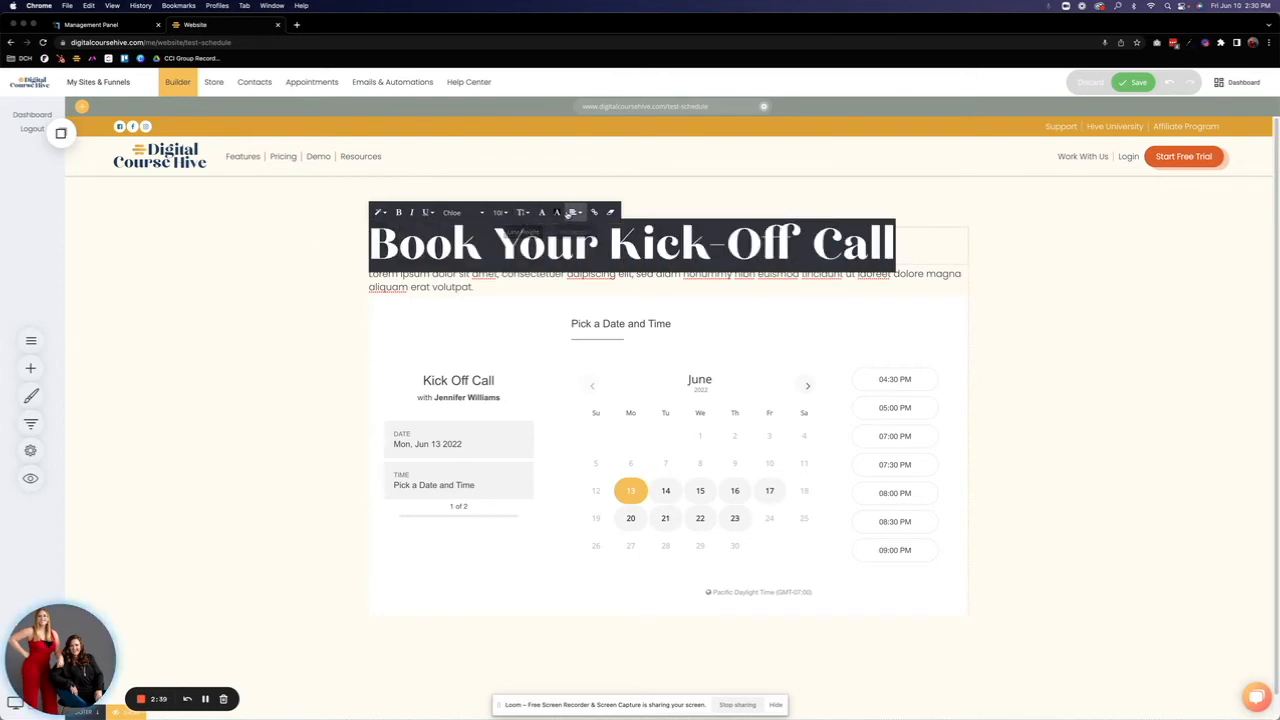
left_click(574, 212)
left_click(593, 238)
Step: Replace the placeholder paragraph under the heading with "After you book your call with me you'll receive an email with further instructions."
left_click(481, 287)
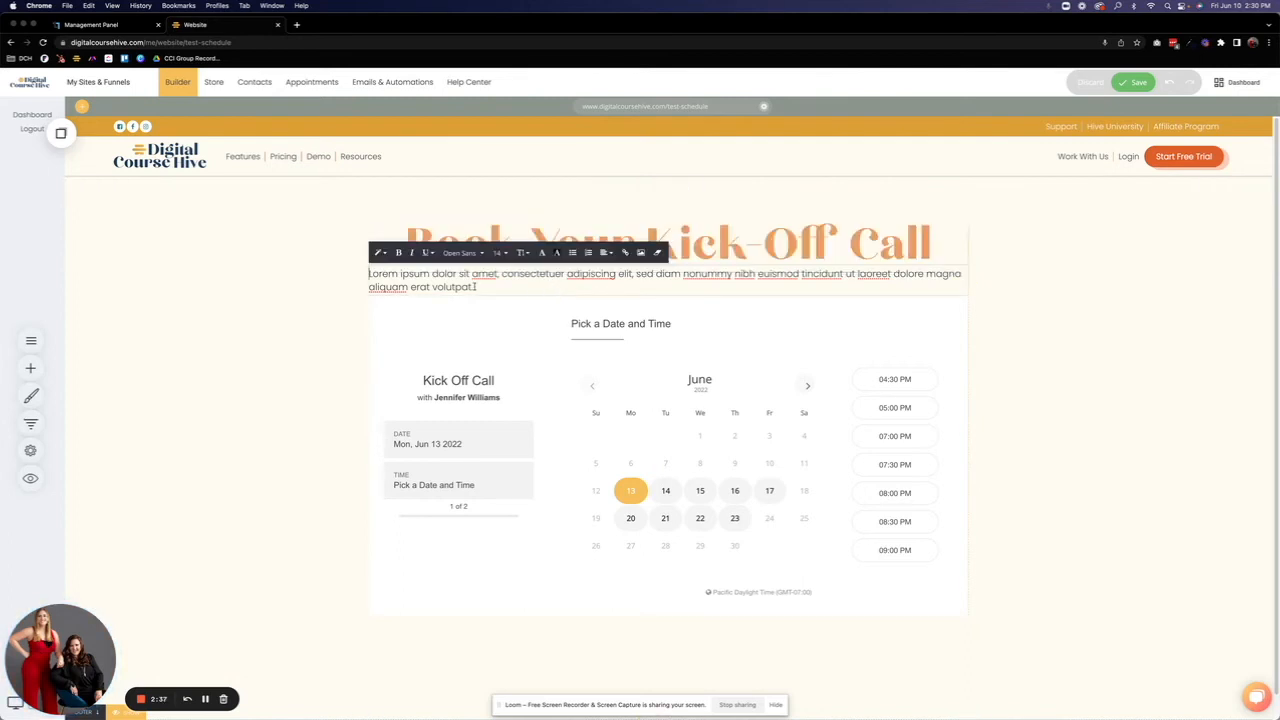
left_click_drag(430, 282, 357, 273)
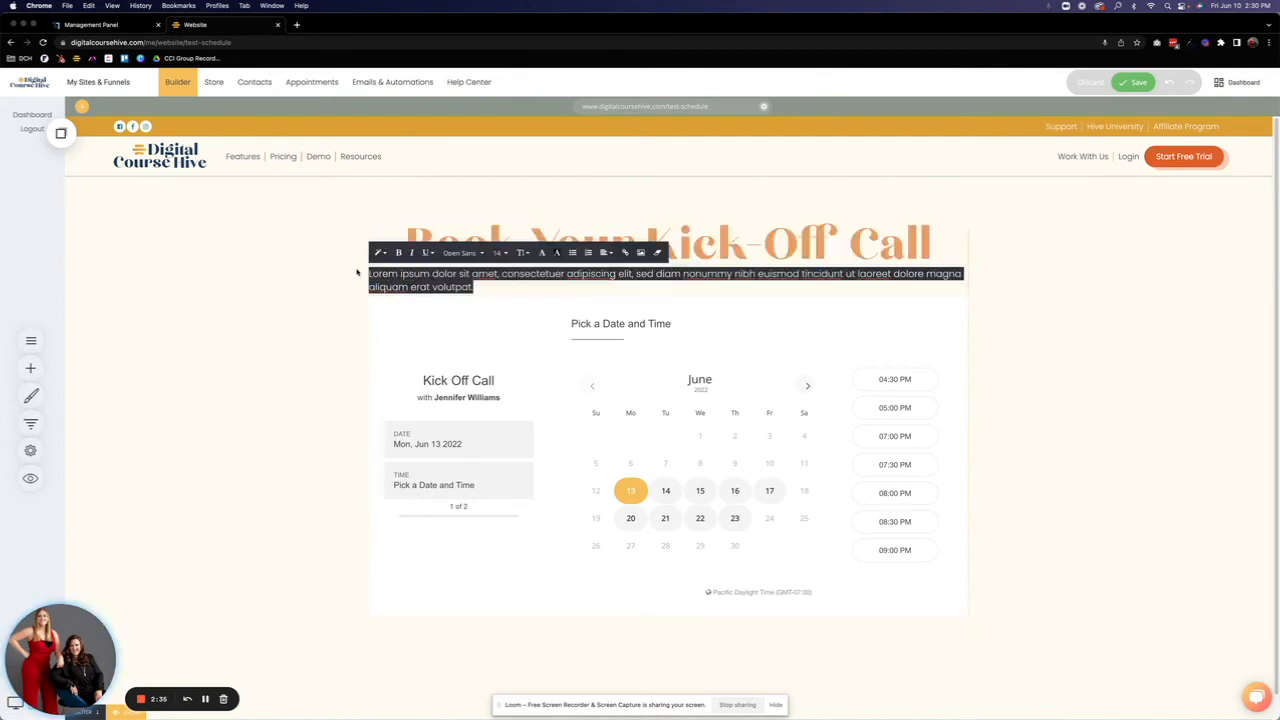
type("After you")
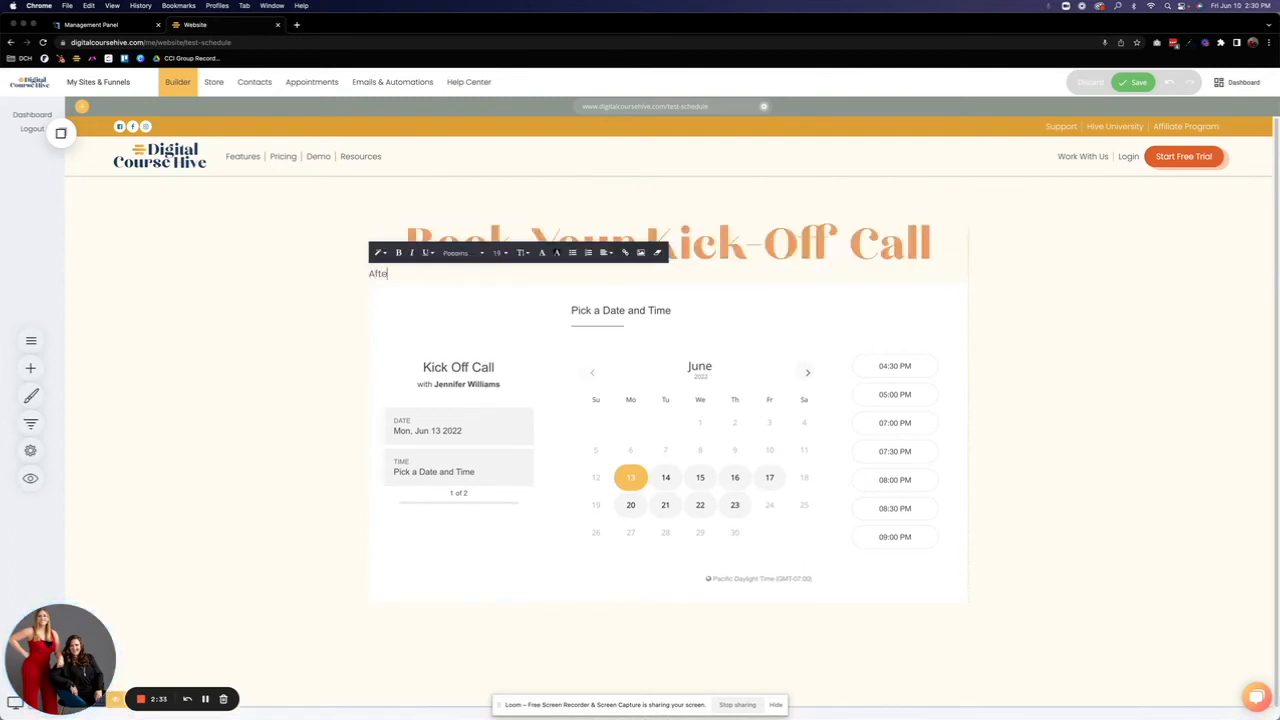
key("BackSpace")
key("BackSpace")
type("book your call with me you'll receive an")
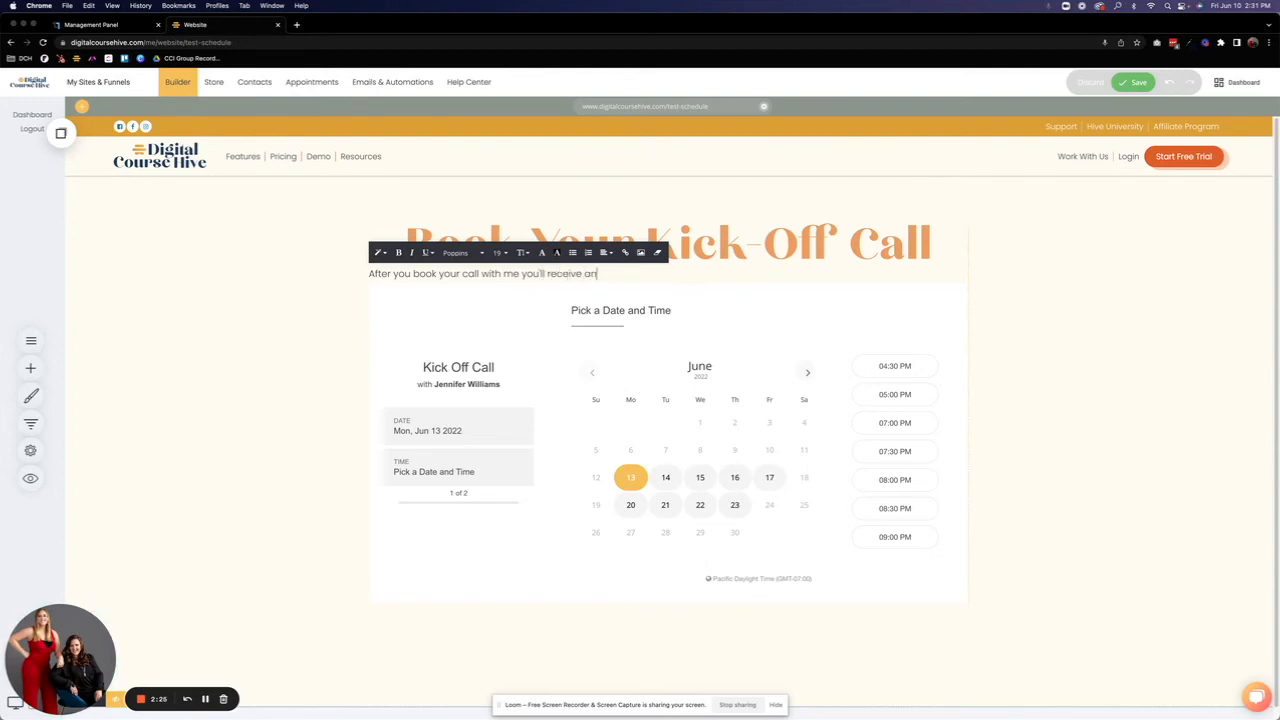
type(" email with further instructions.")
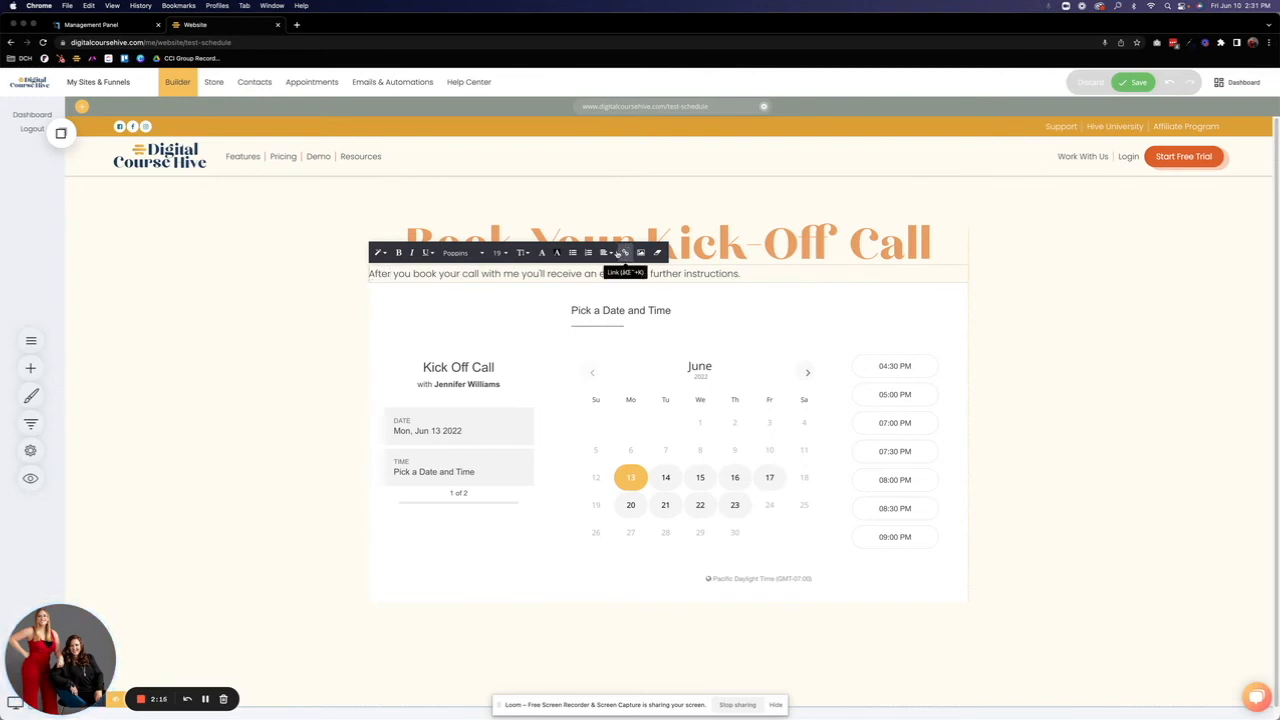
Step: Center-align the introductory text under the heading and save the page
left_click(605, 252)
left_click(623, 277)
left_click(271, 400)
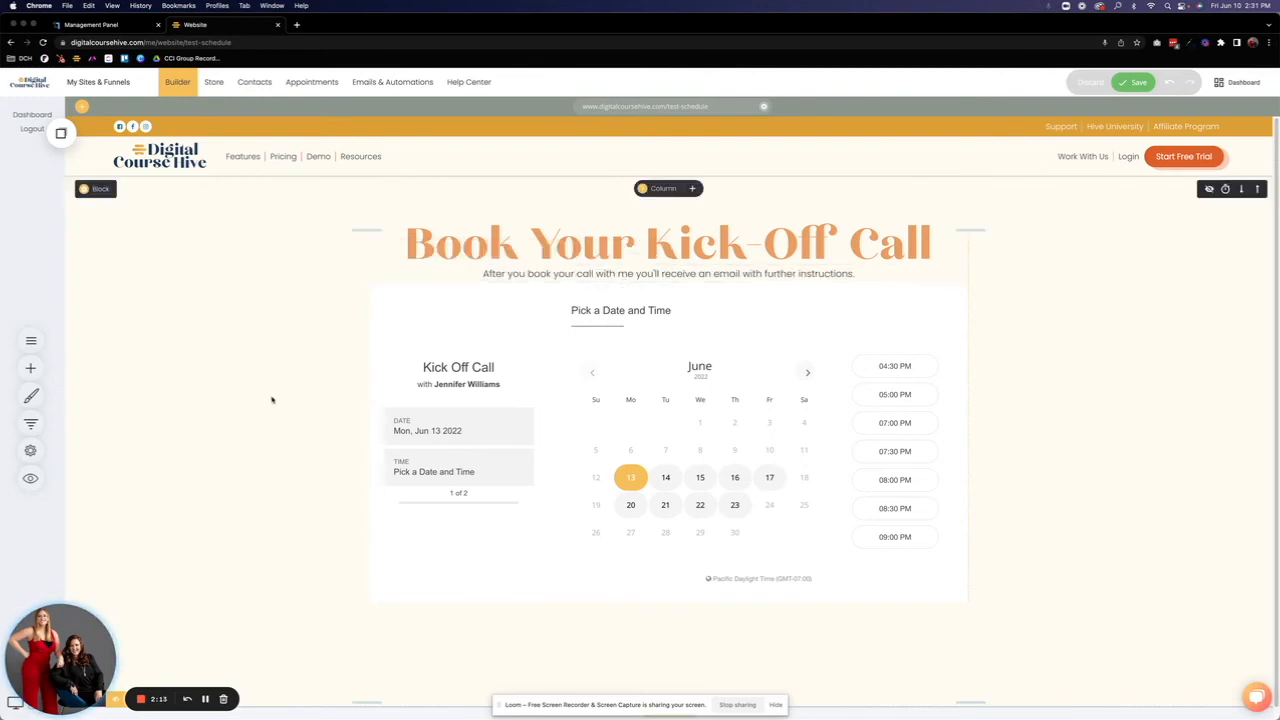
left_click(1133, 85)
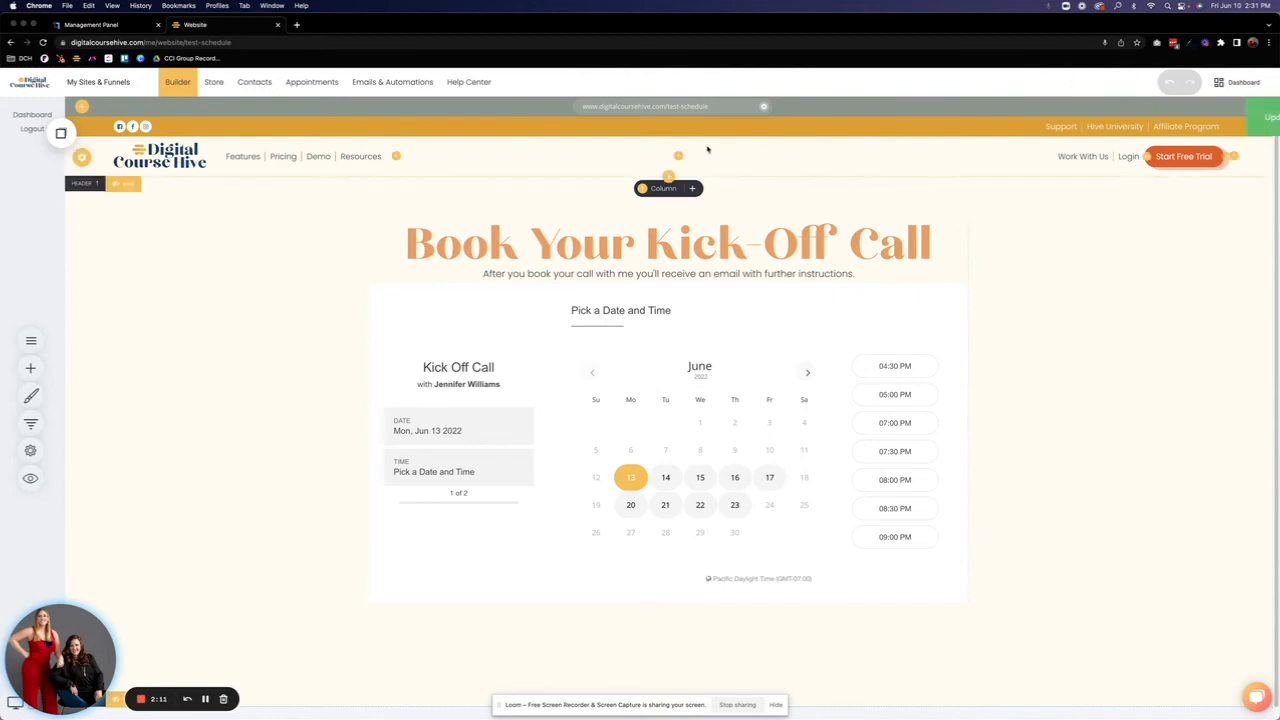
Step: View the live test-schedule page, compare its booking calendar with the builder version, and close the live page
left_click(592, 108)
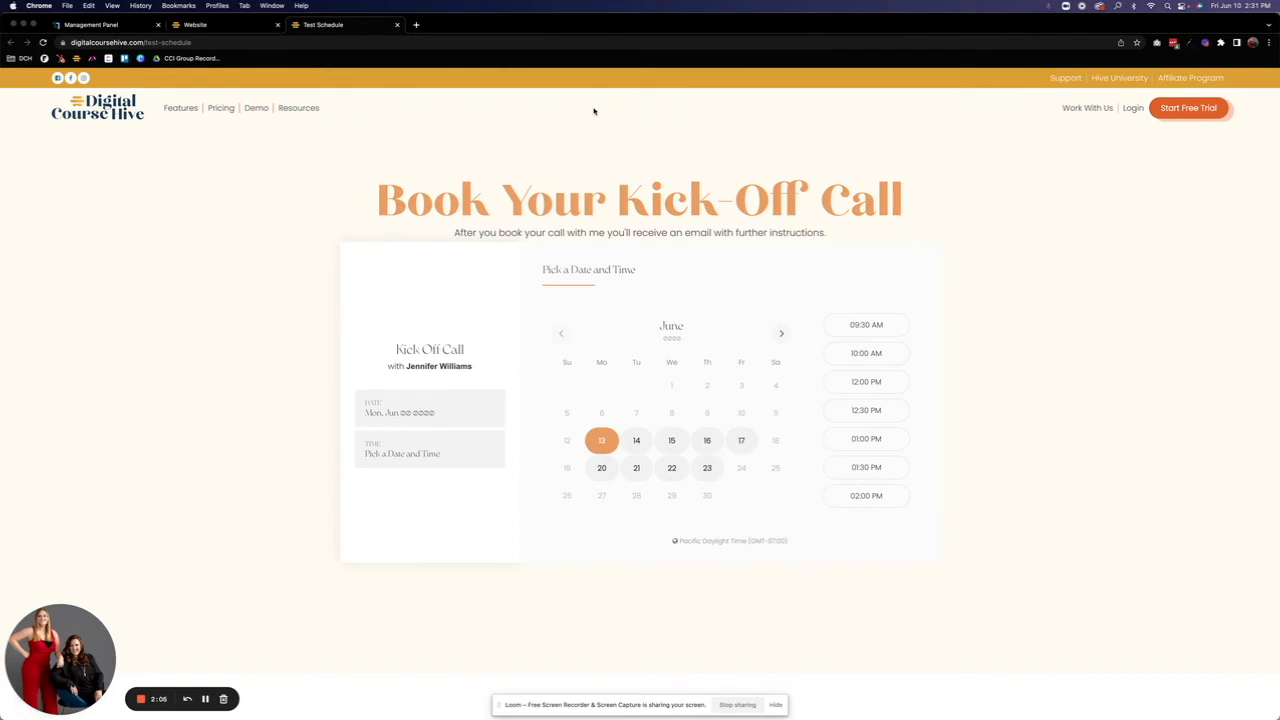
left_click(197, 24)
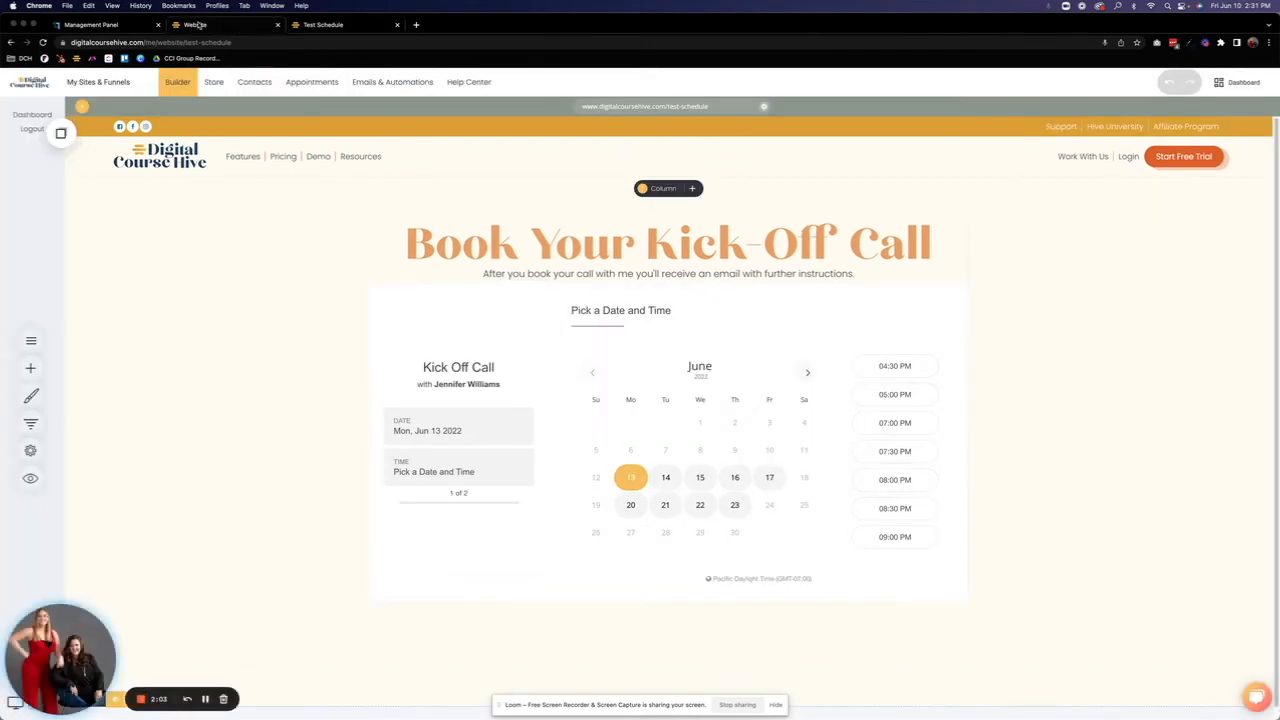
left_click(357, 26)
left_click(397, 25)
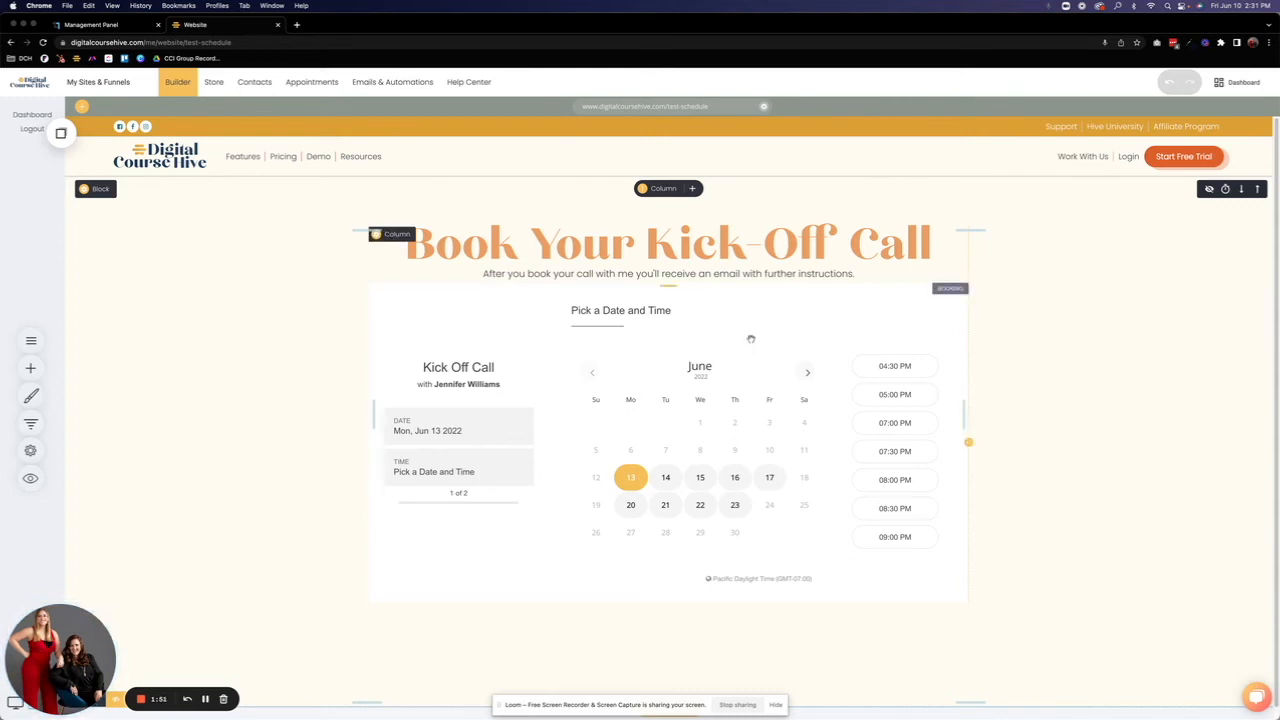
Step: Look over the booking widget's Summary Styling and Step Settings options, and close its settings
left_click(750, 337)
left_click(384, 270)
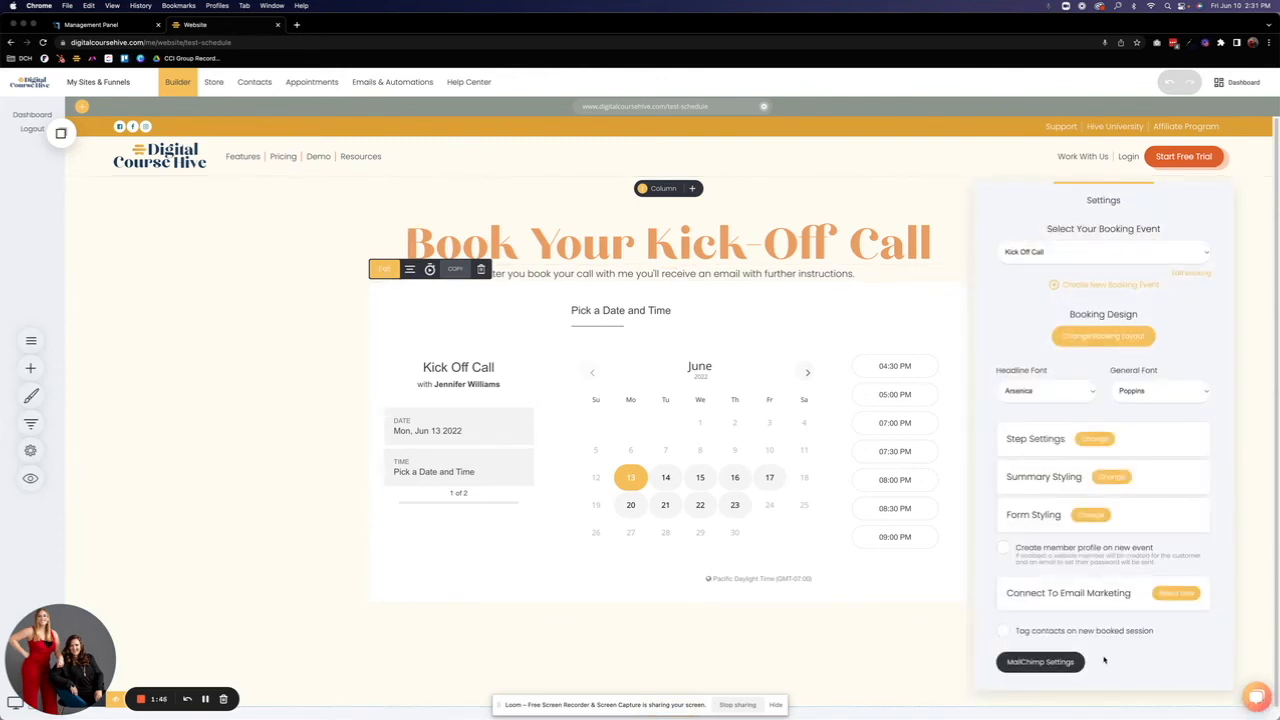
left_click(1107, 482)
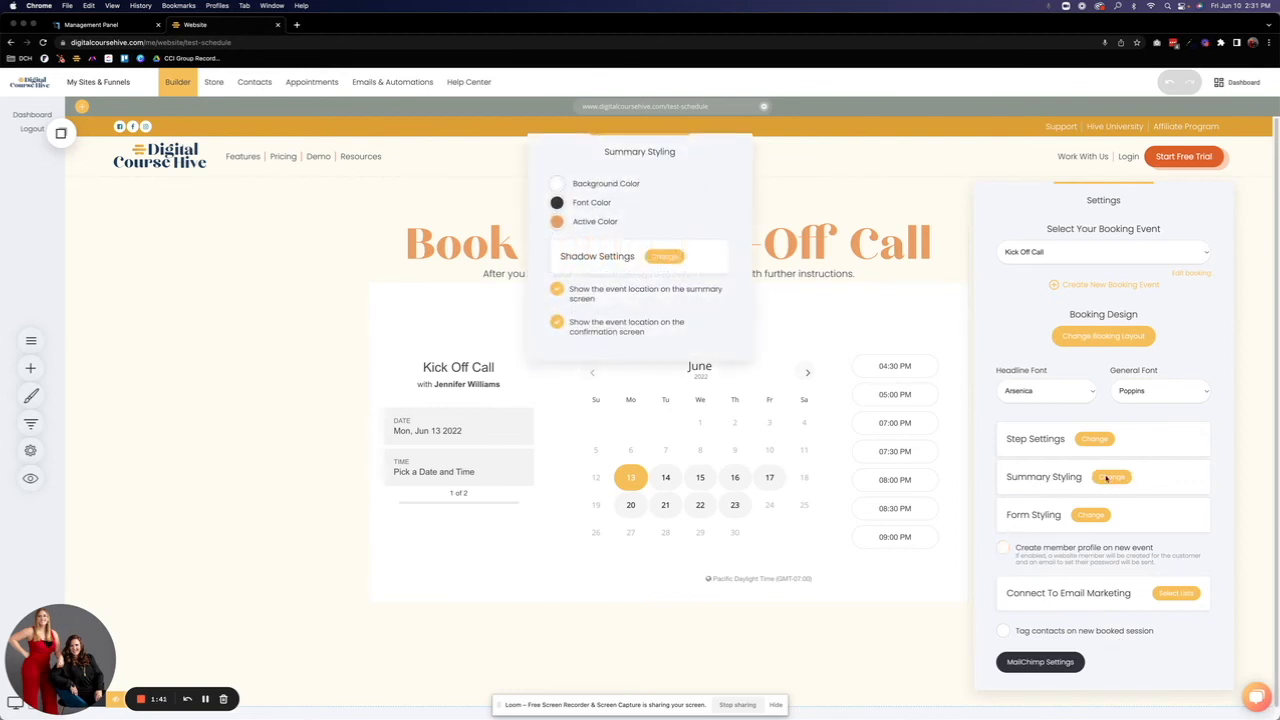
left_click(1095, 440)
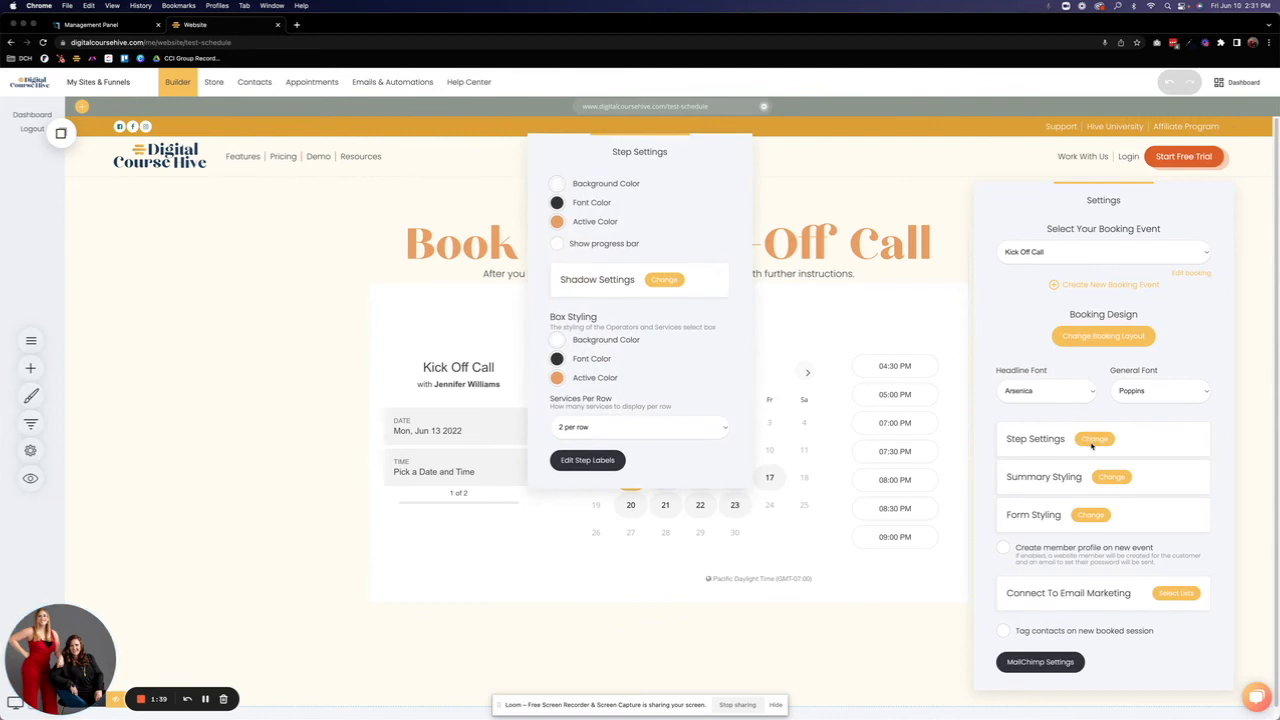
left_click(812, 387)
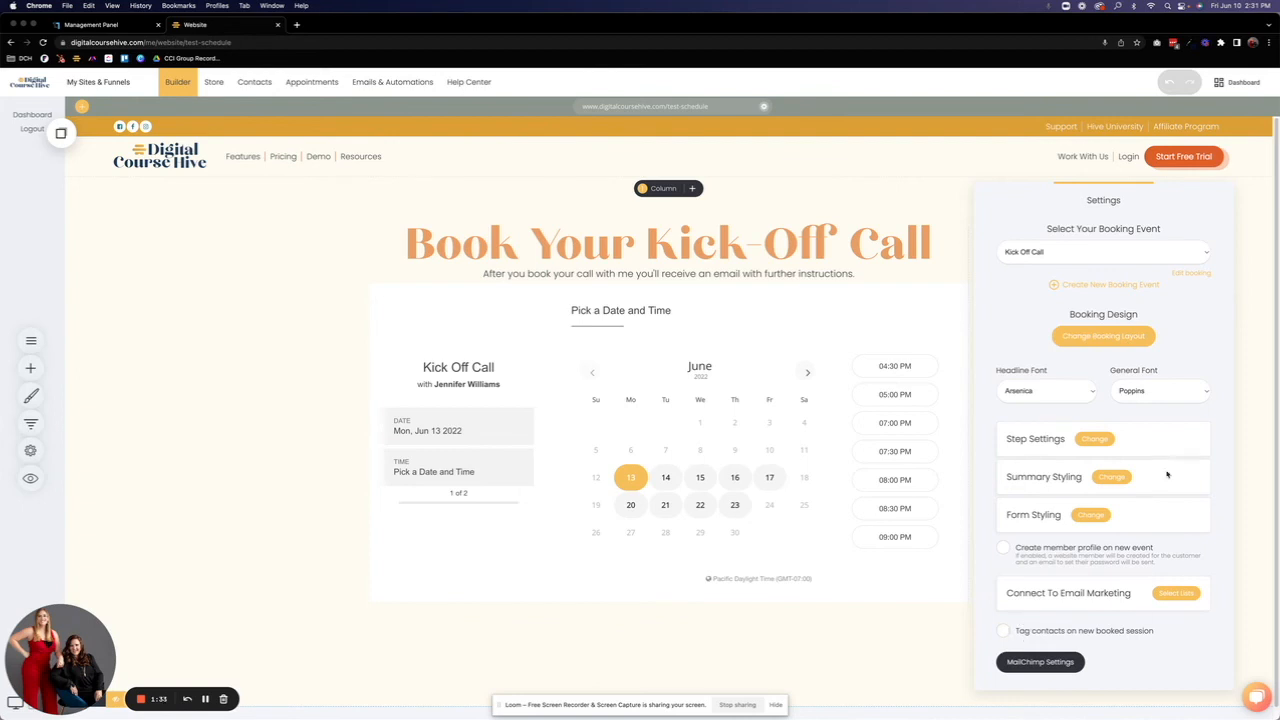
left_click(674, 633)
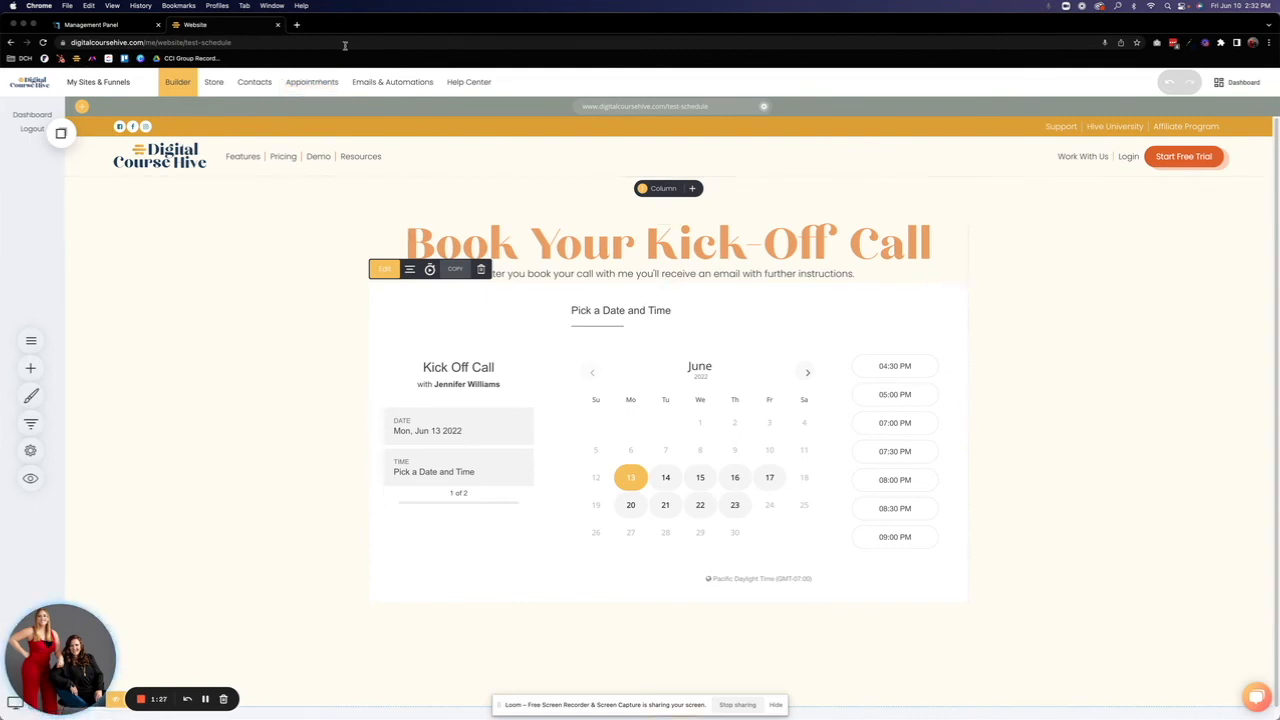
Step: Open the Kick Off Call booking event in Appointments and compare its Custom Page and Default Confirmation Message options
left_click(326, 86)
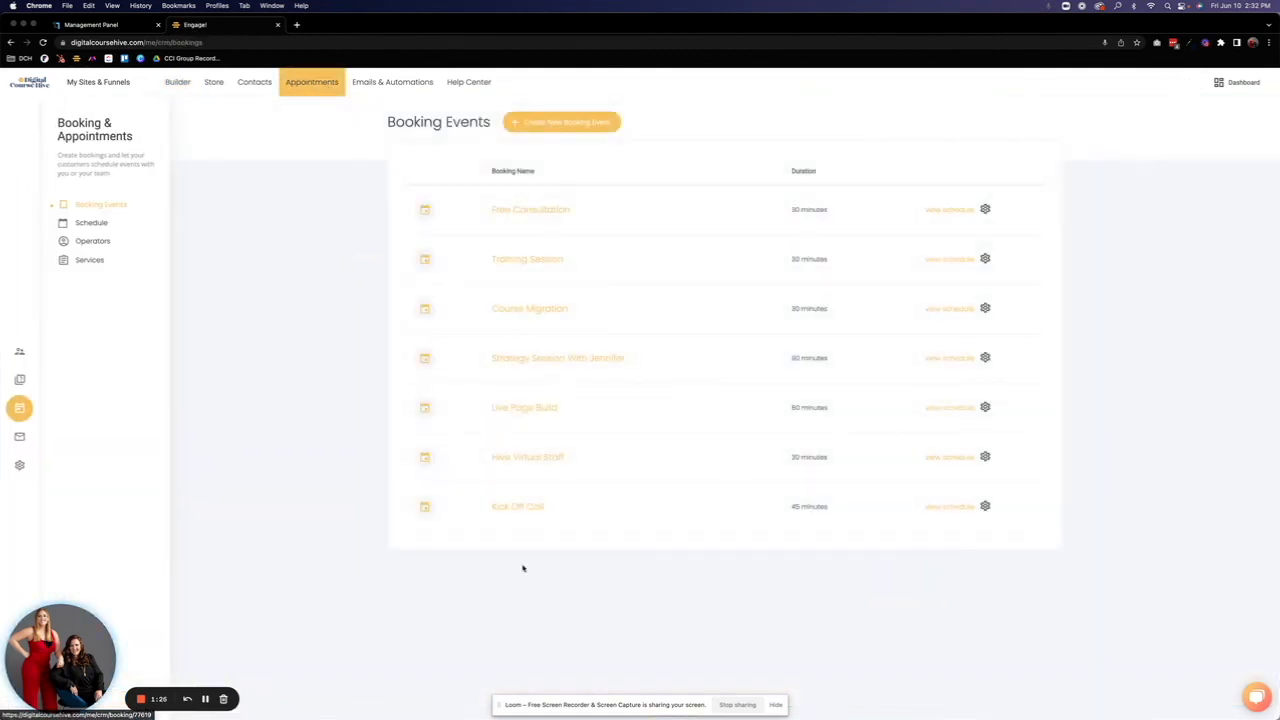
left_click(512, 507)
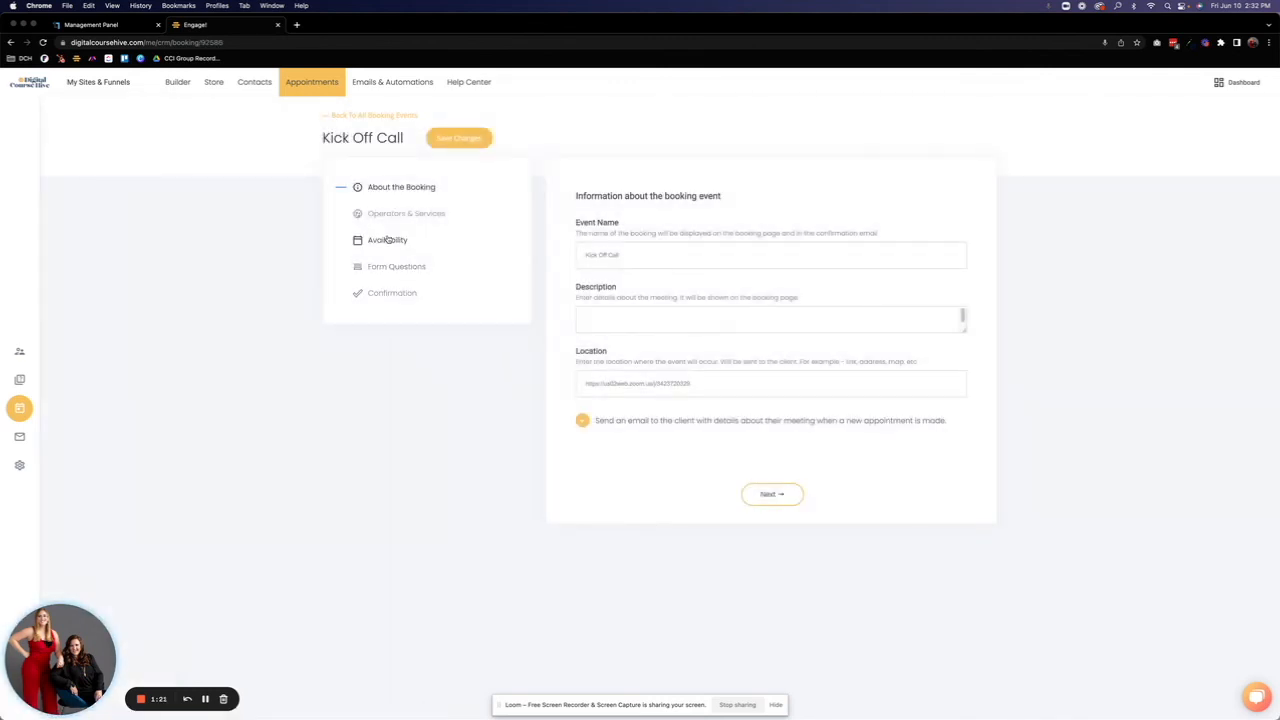
left_click(388, 293)
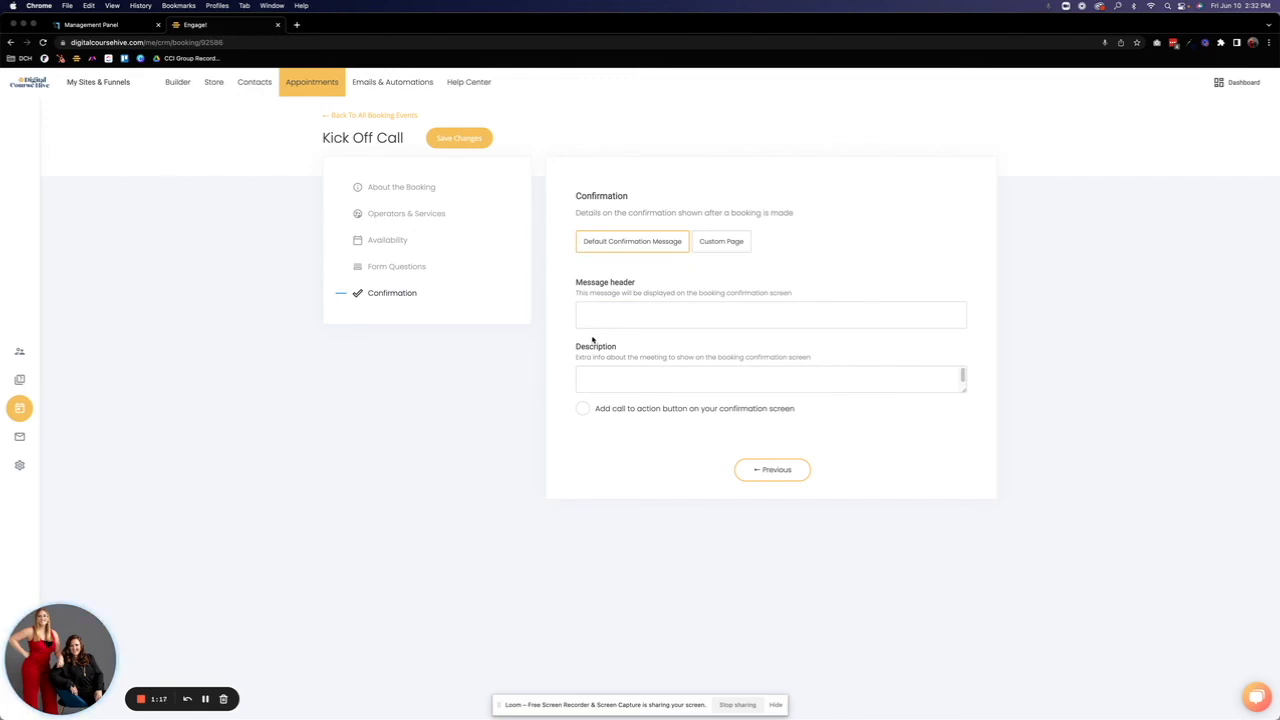
left_click(711, 243)
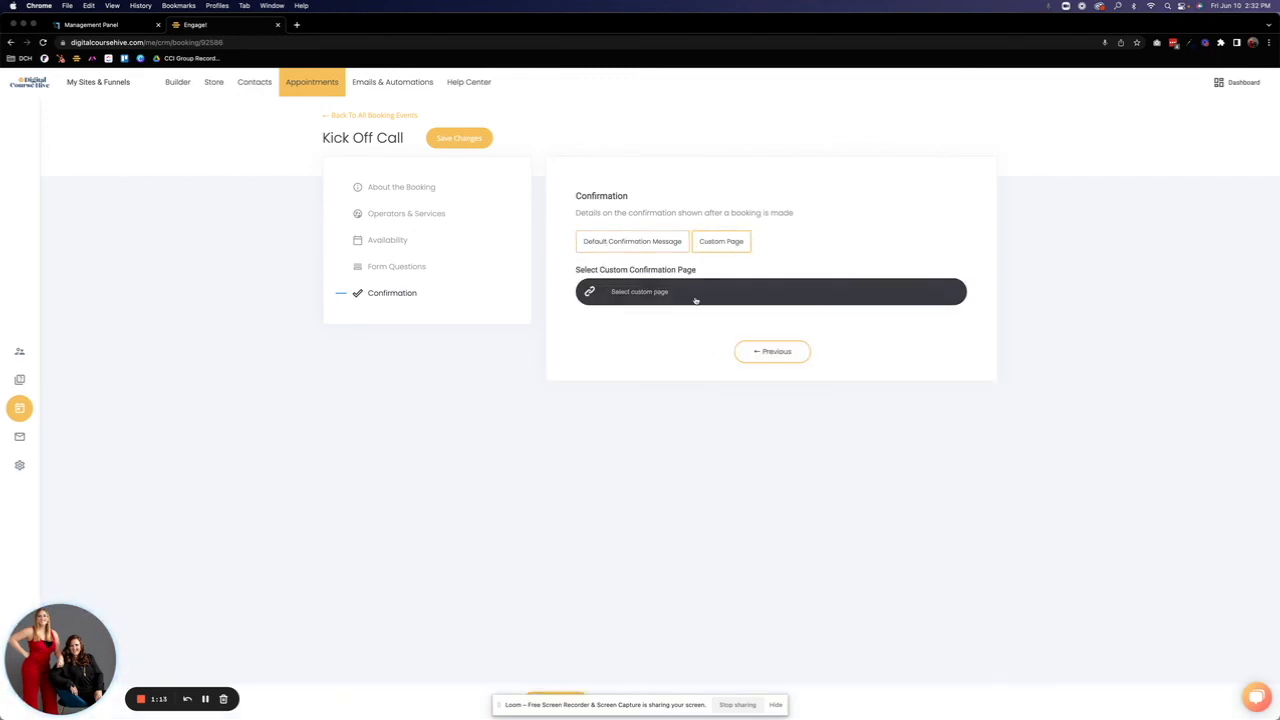
left_click(617, 244)
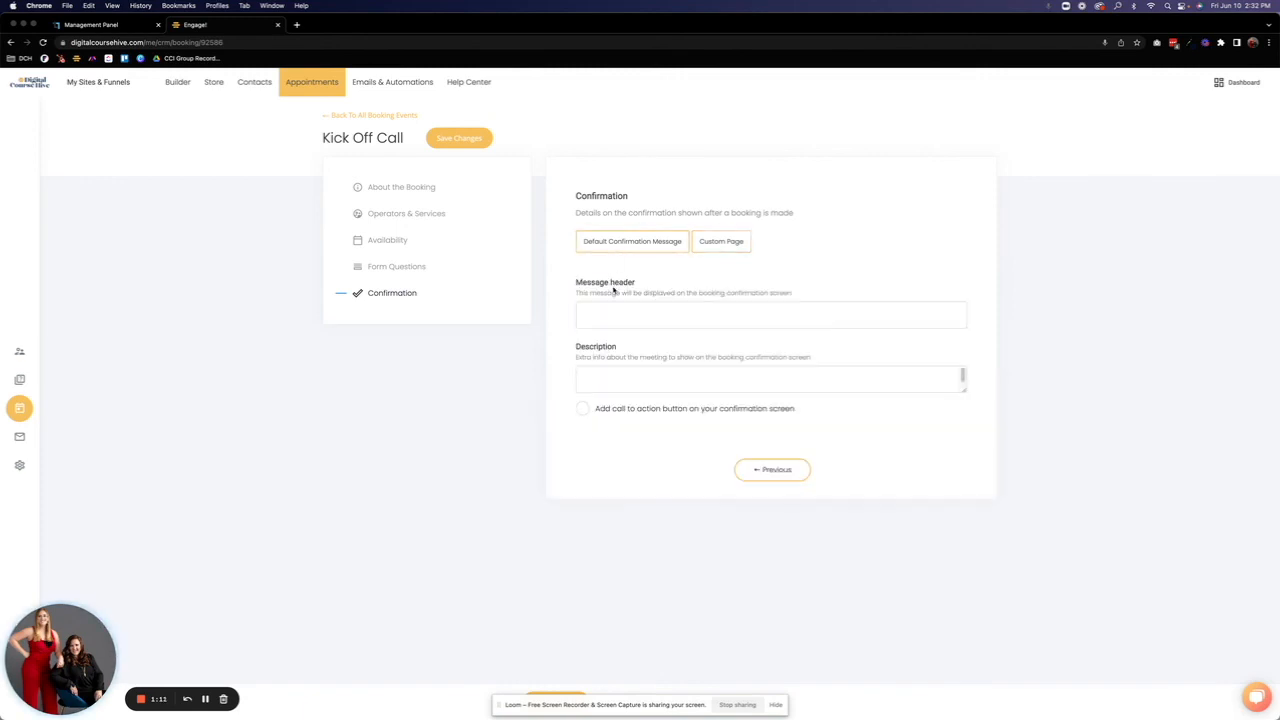